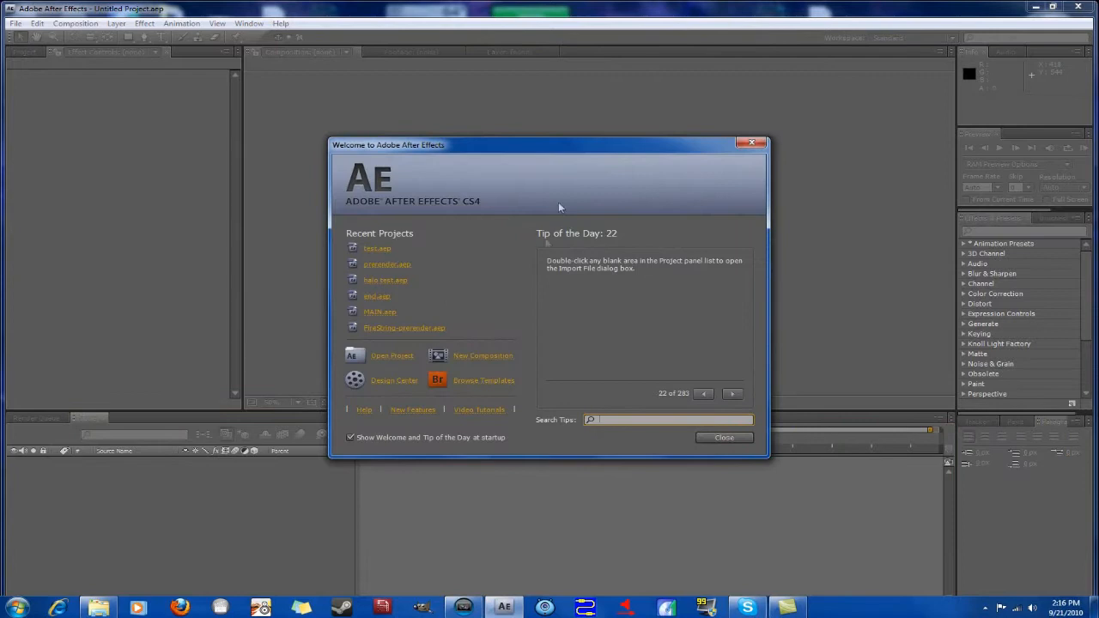
# Step: Dismiss the welcome screen, show the project's file list and open the footage import dialog
pyautogui.click(752, 145)
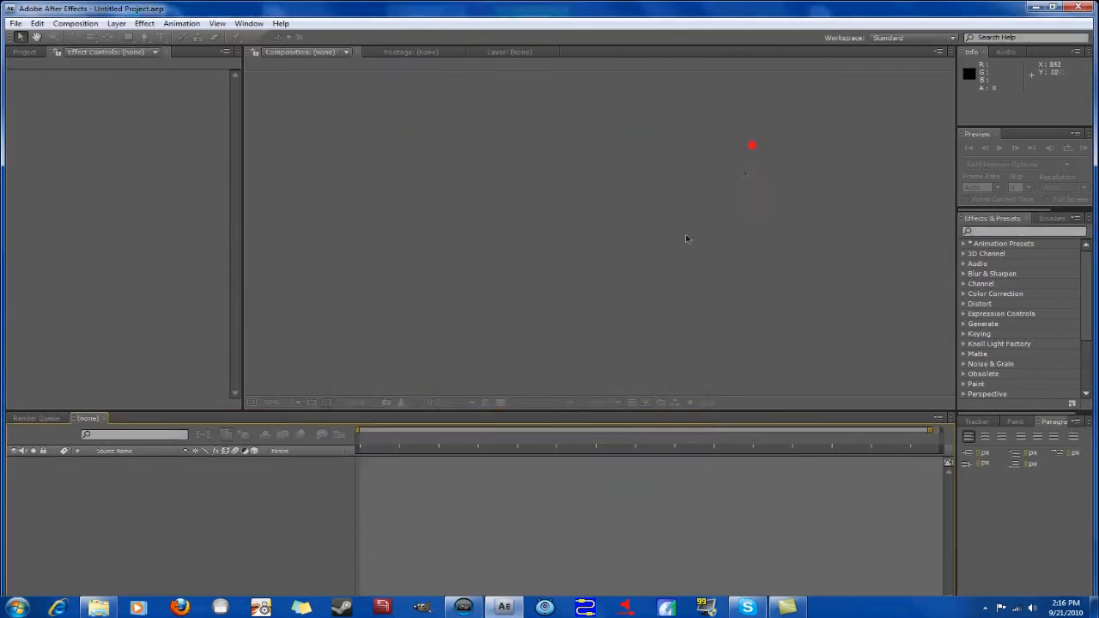
pyautogui.click(24, 52)
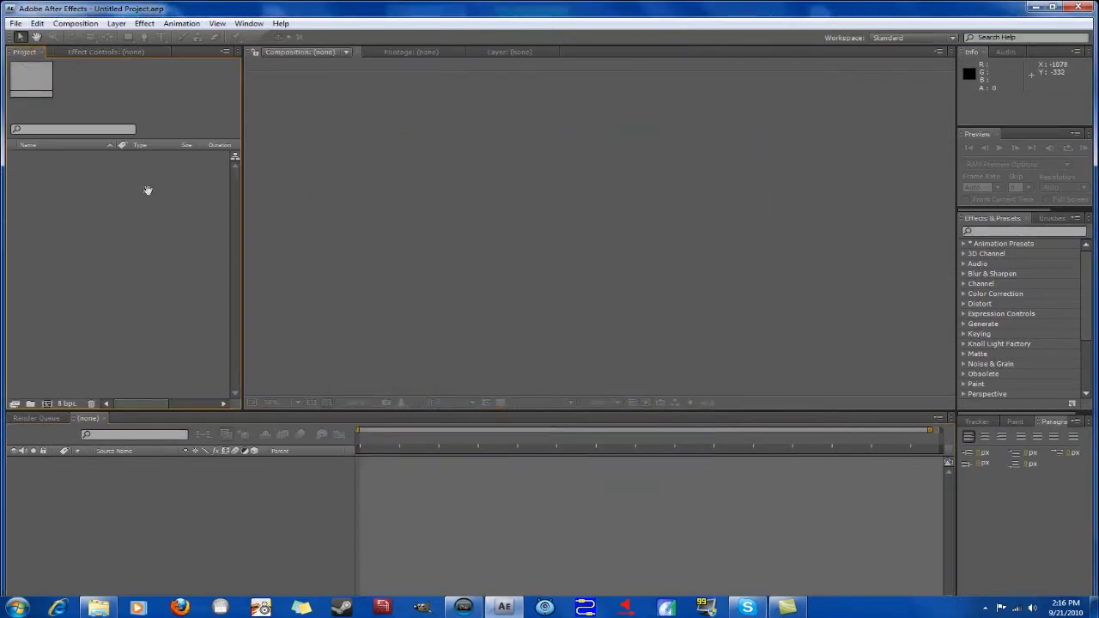
pyautogui.click(110, 362)
pyautogui.click(154, 312)
pyautogui.doubleClick(136, 244)
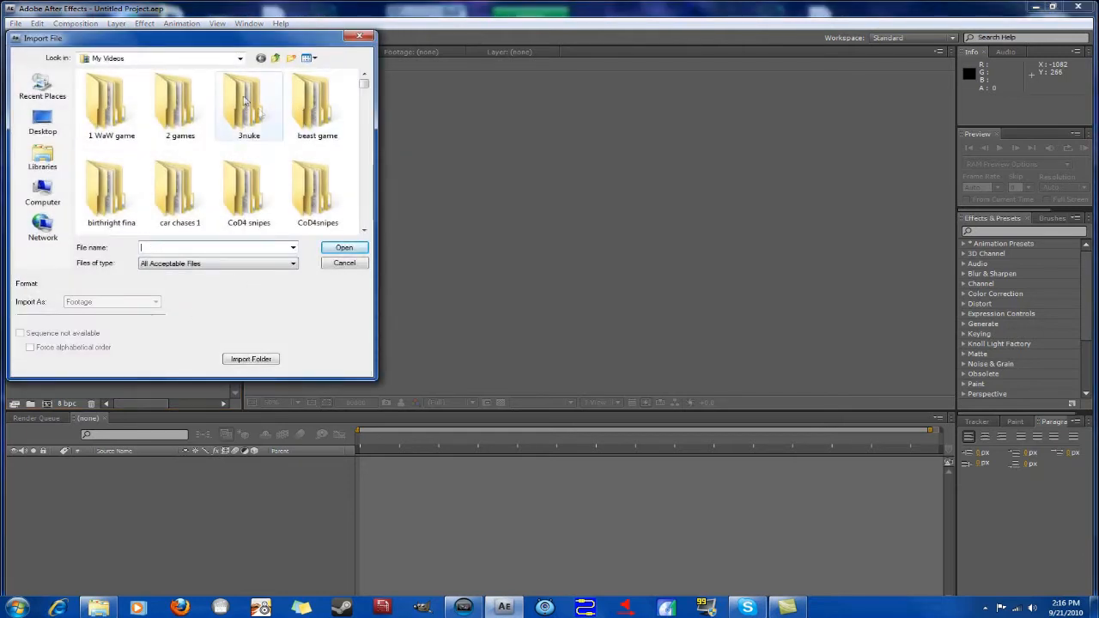
# Step: Import the video clip 2010_8_21_23_3_3 from the Desktop into the project
pyautogui.moveTo(214, 38); pyautogui.dragTo(401, 60)
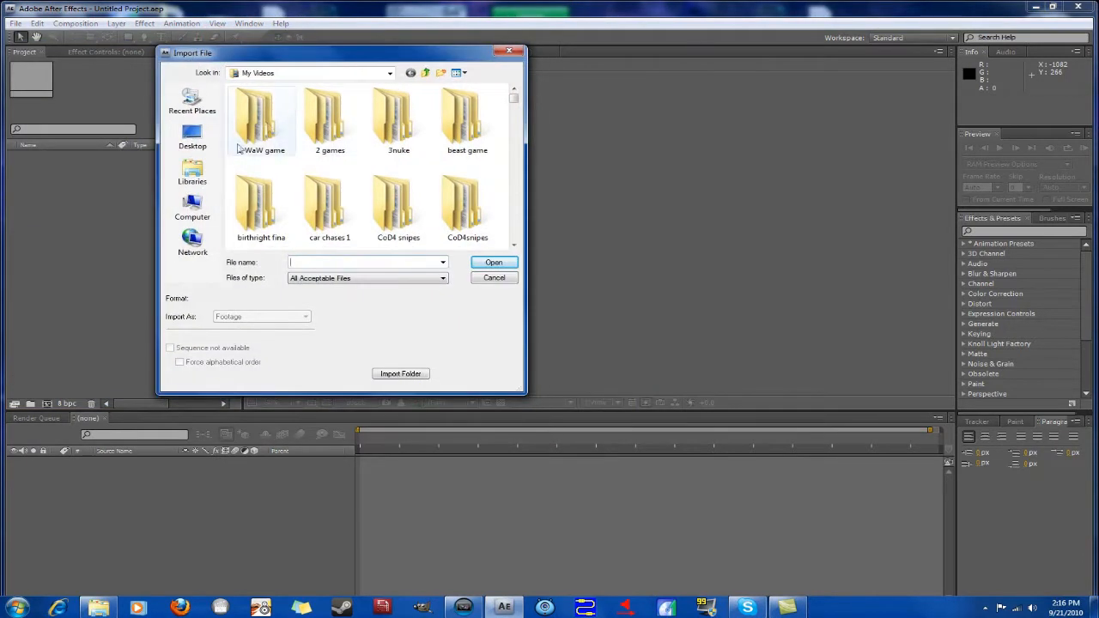
pyautogui.click(193, 136)
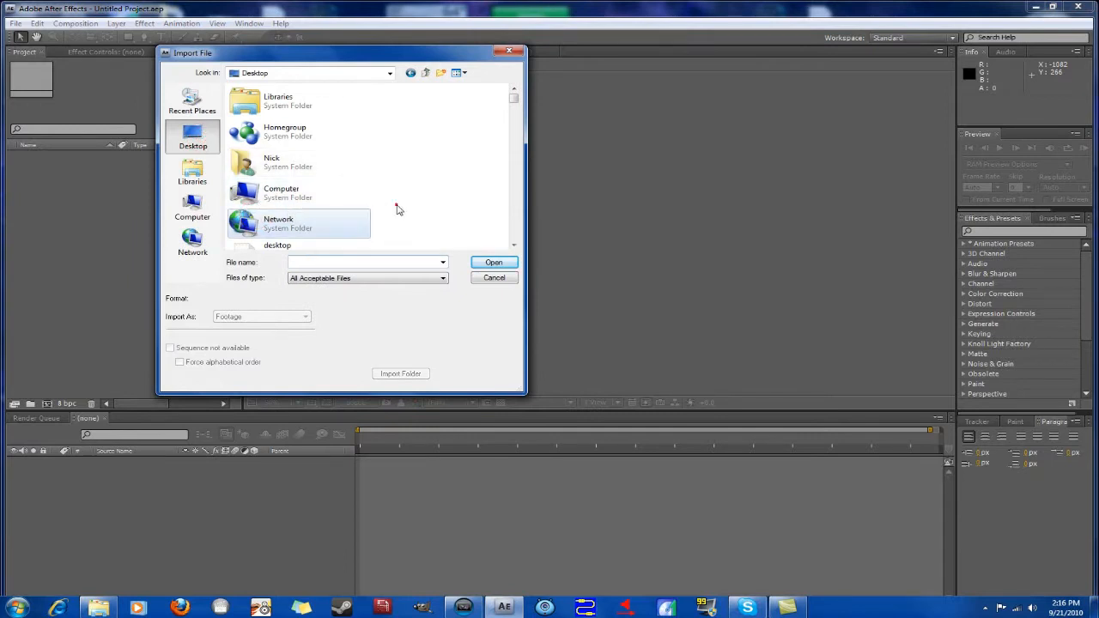
pyautogui.scroll(-6, 378, 208)
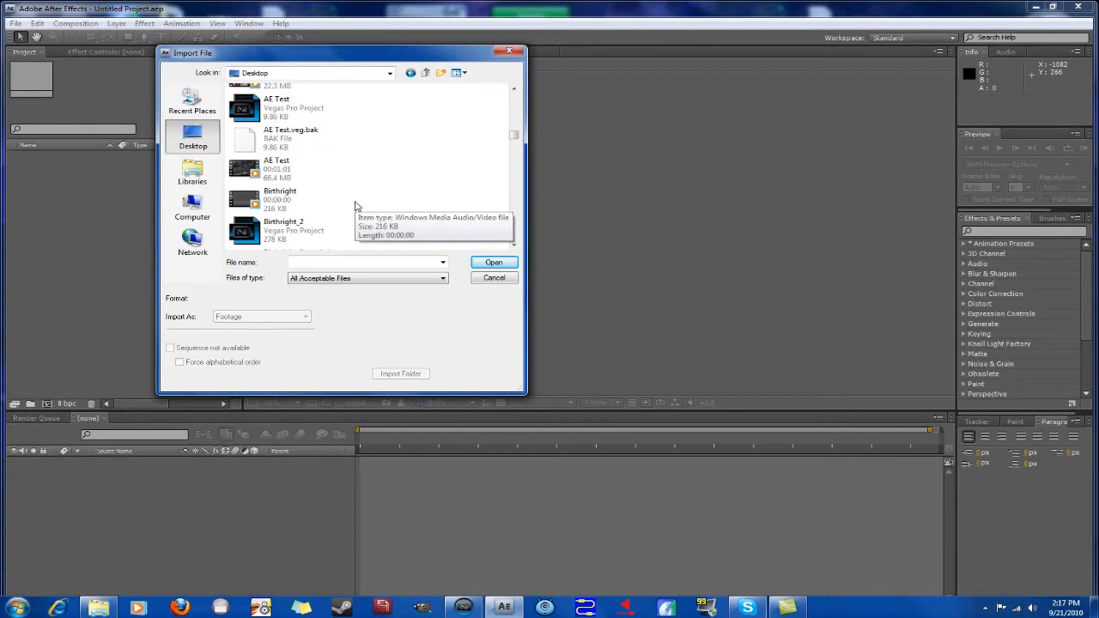
pyautogui.scroll(-5, 357, 206)
pyautogui.scroll(8, 354, 206)
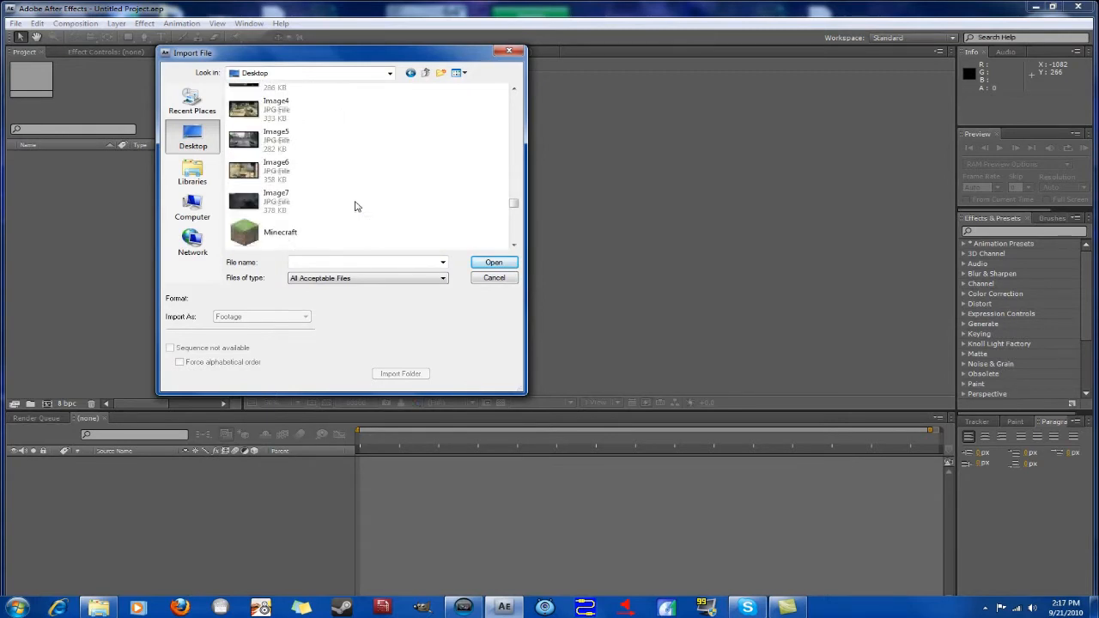
pyautogui.scroll(-6, 348, 205)
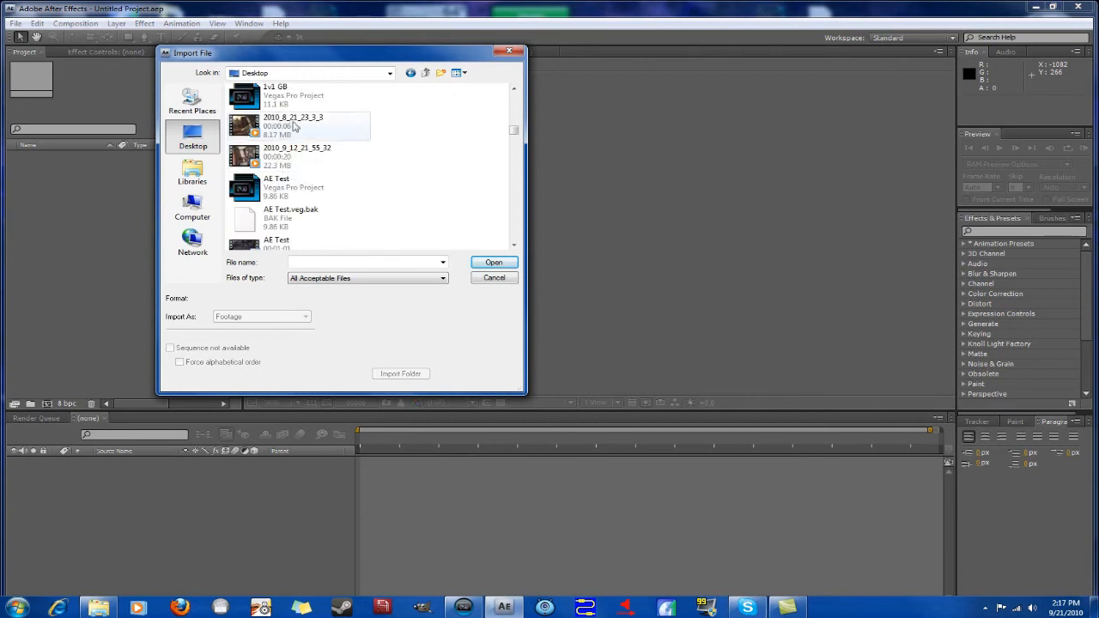
pyautogui.click(279, 135)
pyautogui.click(496, 263)
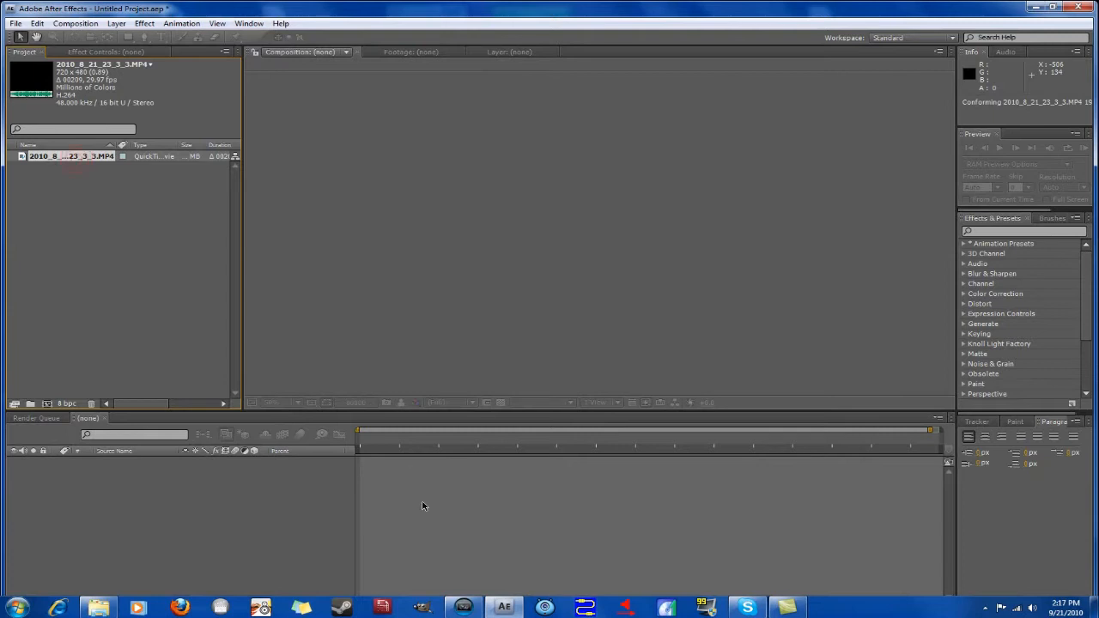
# Step: Create a new composition from the imported 2010_8_21_23_3_3.MP4 clip
pyautogui.moveTo(122, 162); pyautogui.dragTo(331, 490)
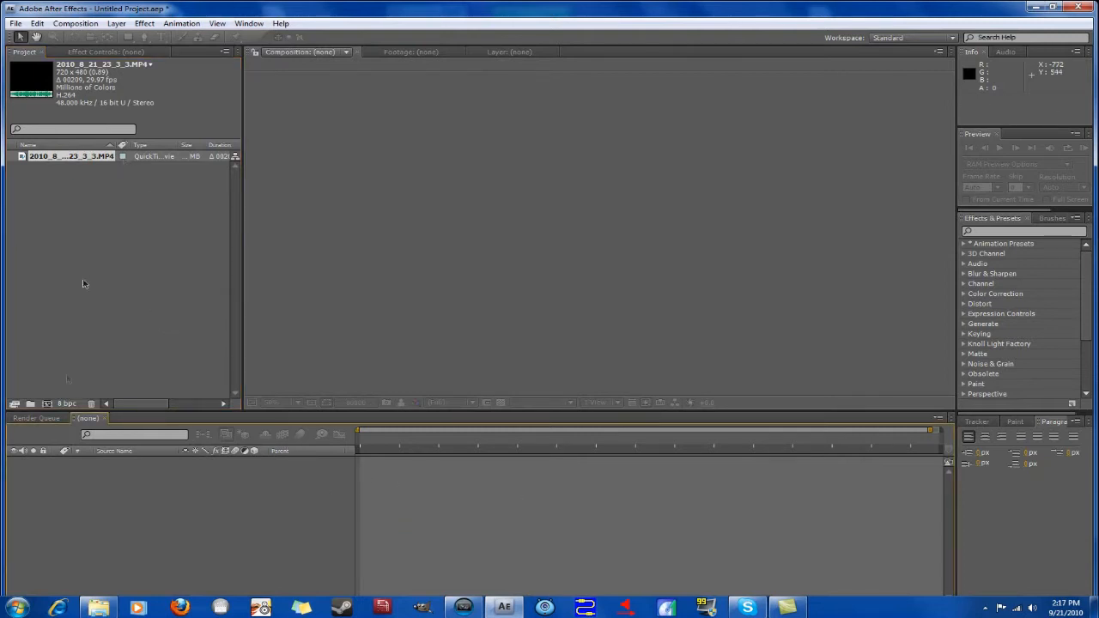
pyautogui.moveTo(60, 161); pyautogui.dragTo(48, 406)
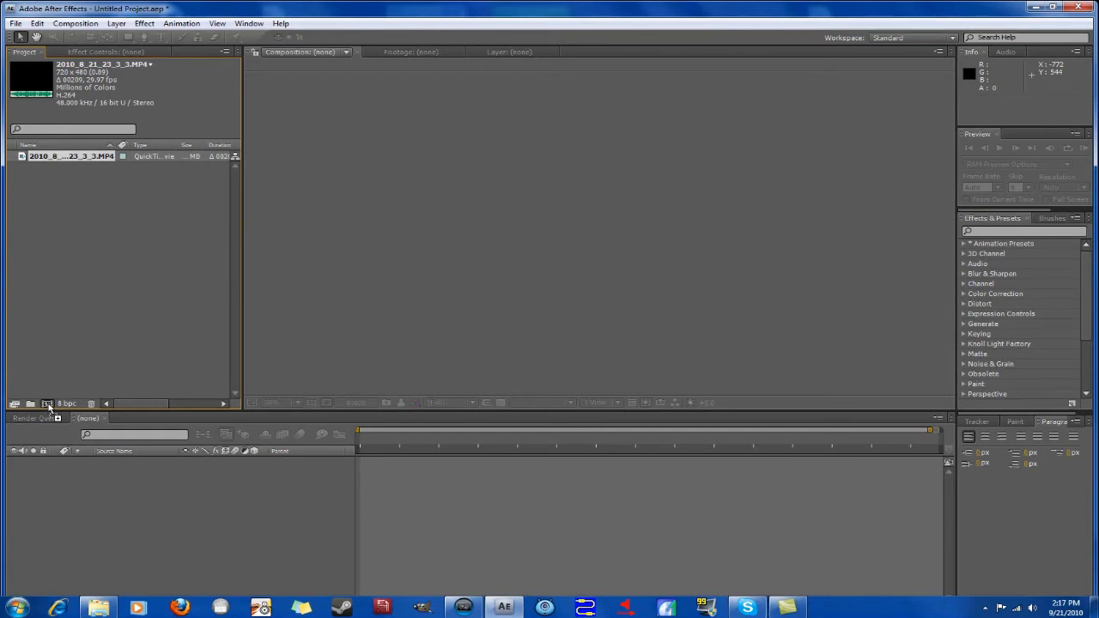
pyautogui.moveTo(48, 406); pyautogui.dragTo(48, 406)
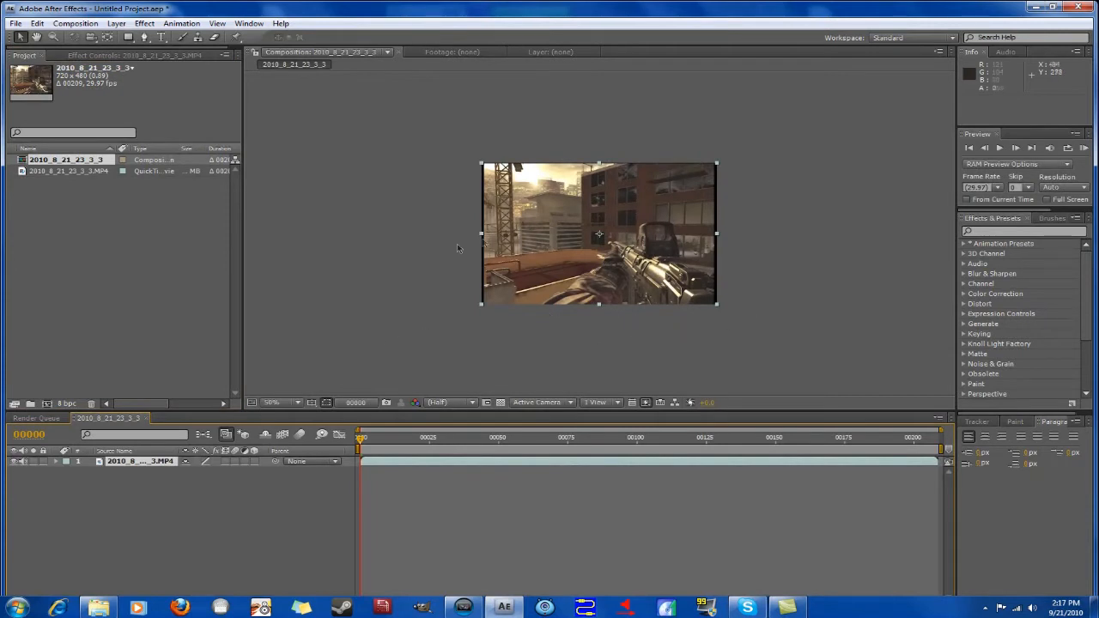
# Step: Scale the clip to about 103% in both width and height so it extends past the composition's edges
pyautogui.press('.')
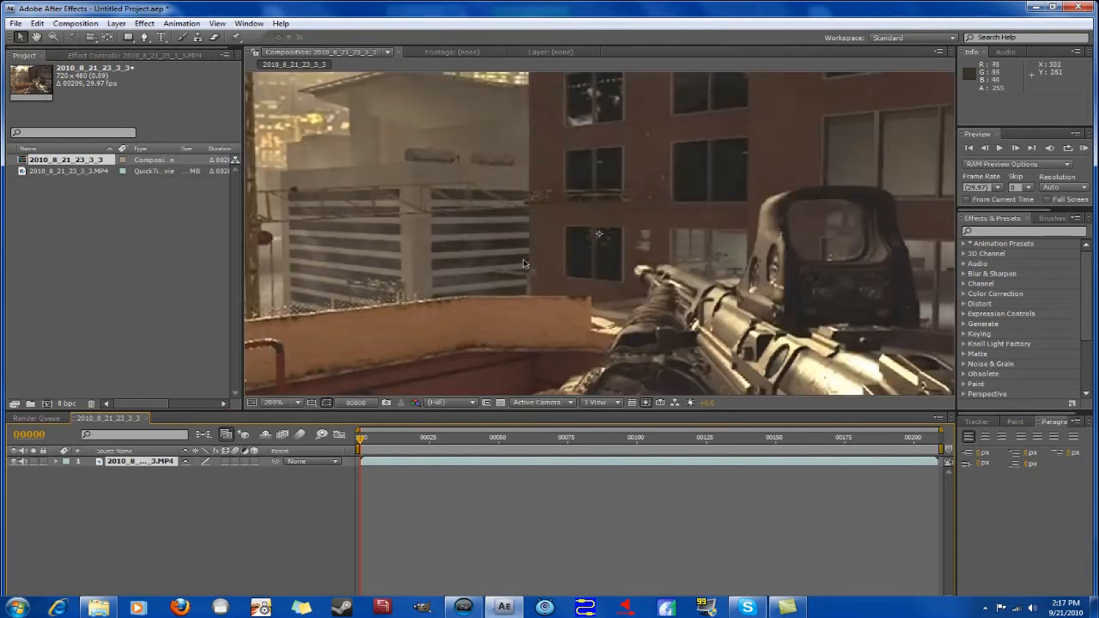
pyautogui.moveTo(364, 234); pyautogui.dragTo(360, 236)
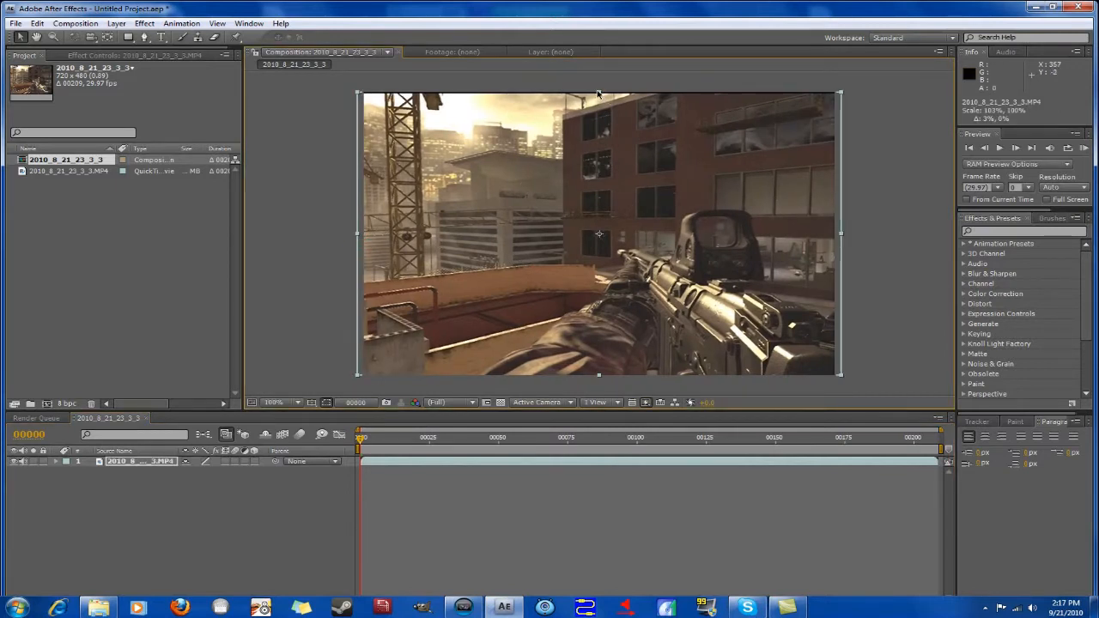
pyautogui.moveTo(599, 93); pyautogui.dragTo(601, 88)
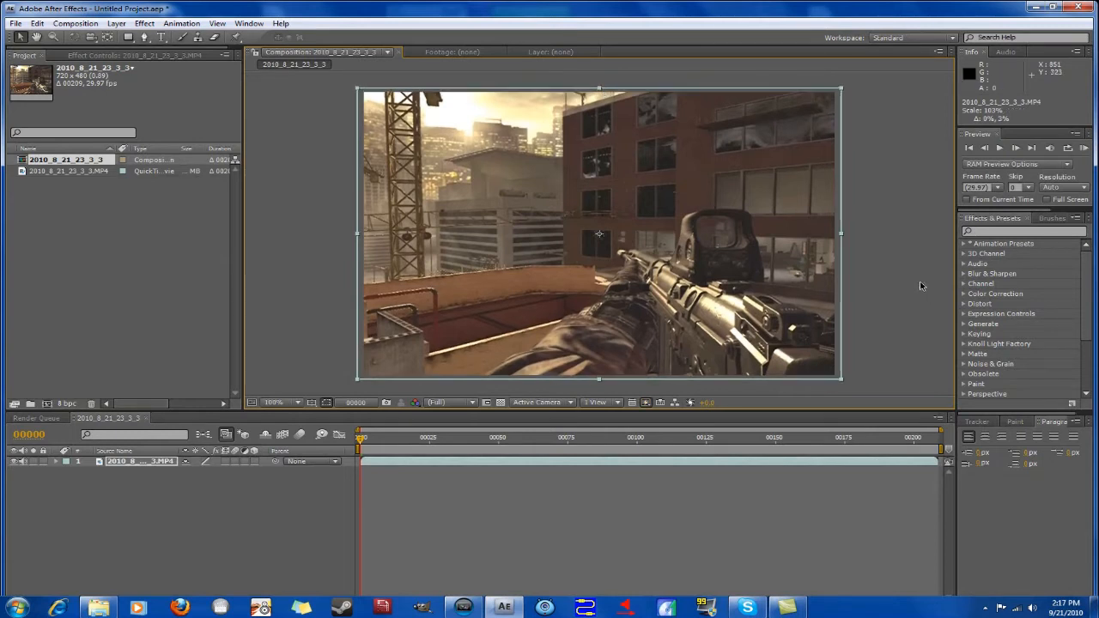
pyautogui.moveTo(917, 288)
pyautogui.mouseDown()
pyautogui.moveTo(917, 245)
pyautogui.moveTo(903, 287)
pyautogui.moveTo(915, 278)
pyautogui.mouseUp()
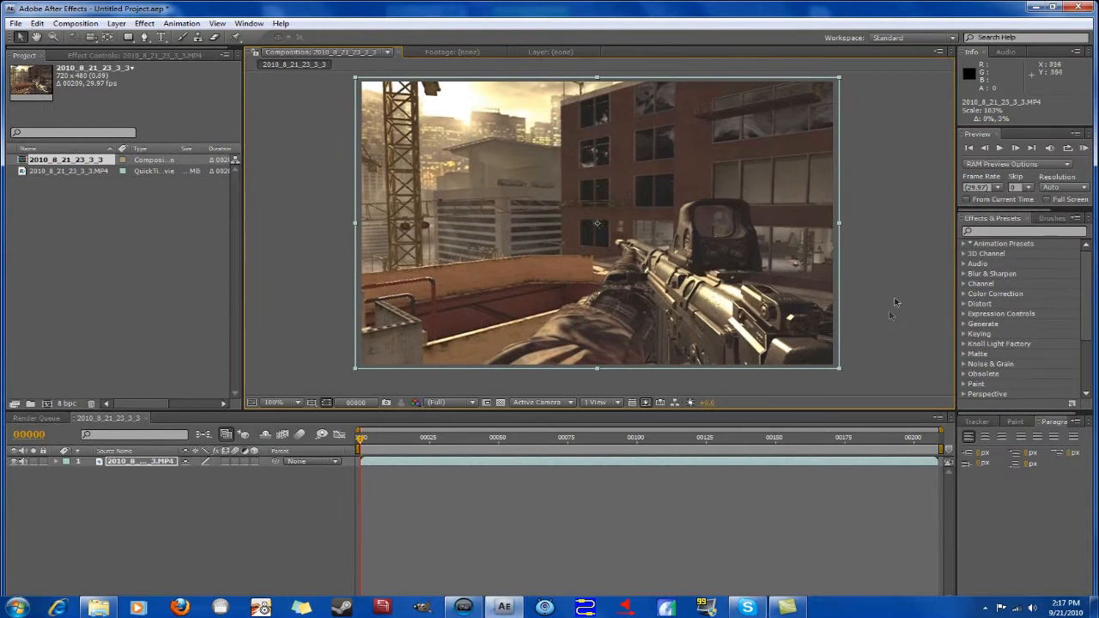
pyautogui.moveTo(906, 282); pyautogui.dragTo(867, 289)
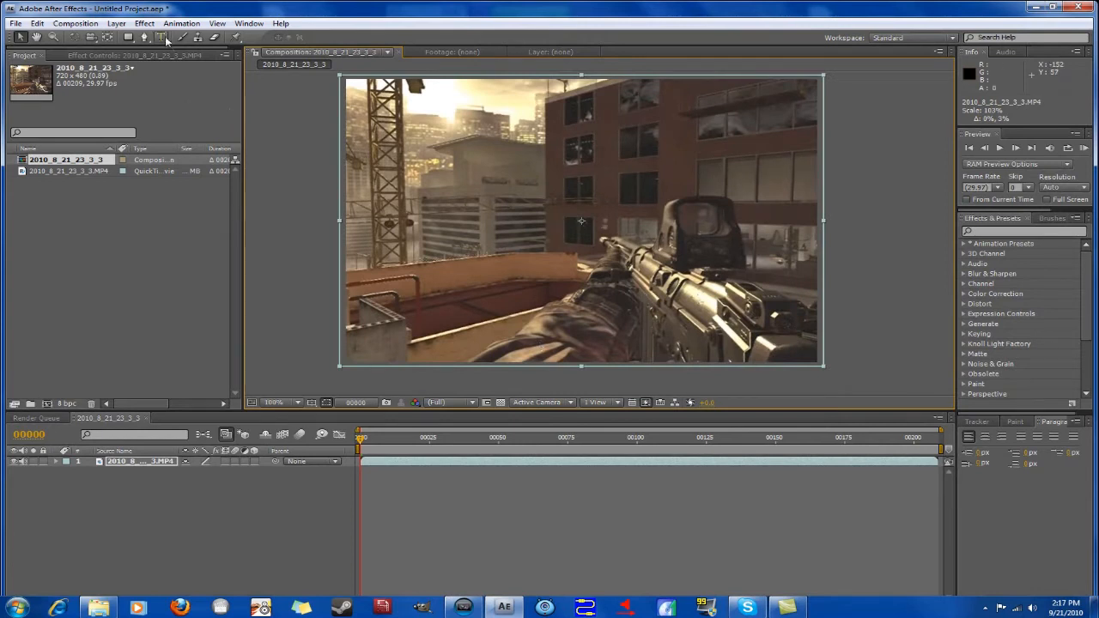
pyautogui.press(',')
pyautogui.press('.')
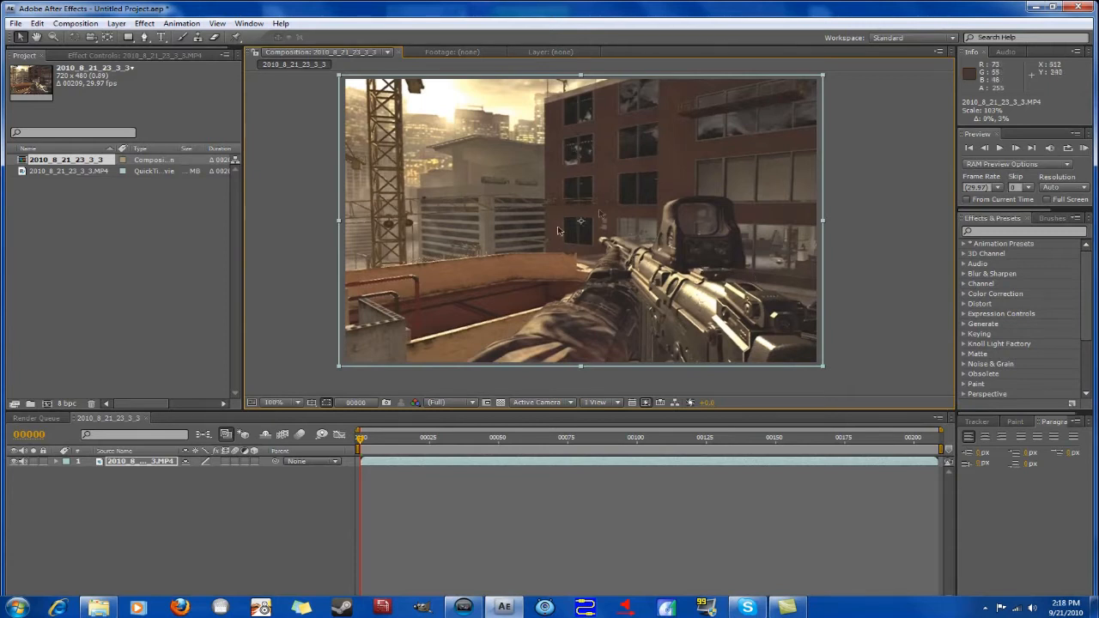
# Step: Add an adjustment layer above the clip and scrub through the footage, returning to frame 0
pyautogui.click(117, 24)
pyautogui.moveTo(139, 41)
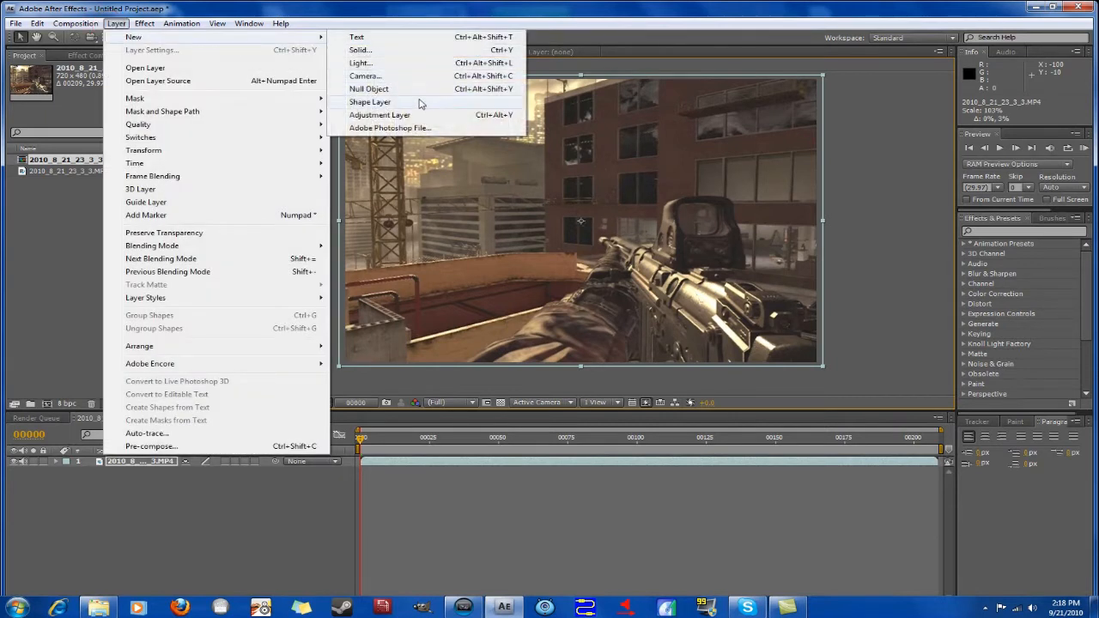
pyautogui.click(380, 114)
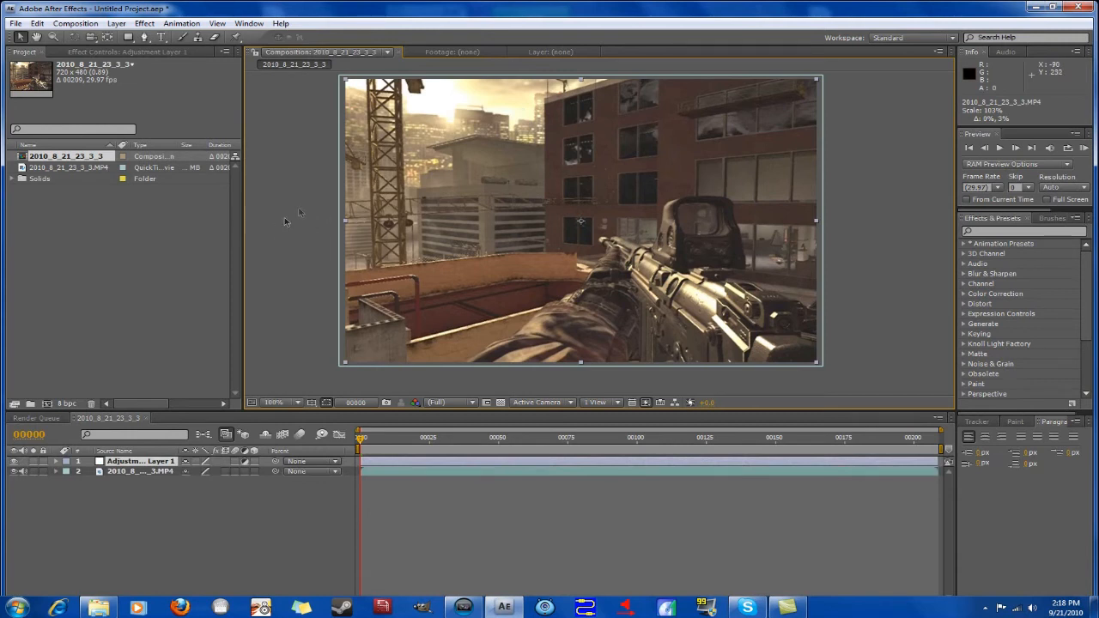
pyautogui.moveTo(362, 447); pyautogui.dragTo(609, 450)
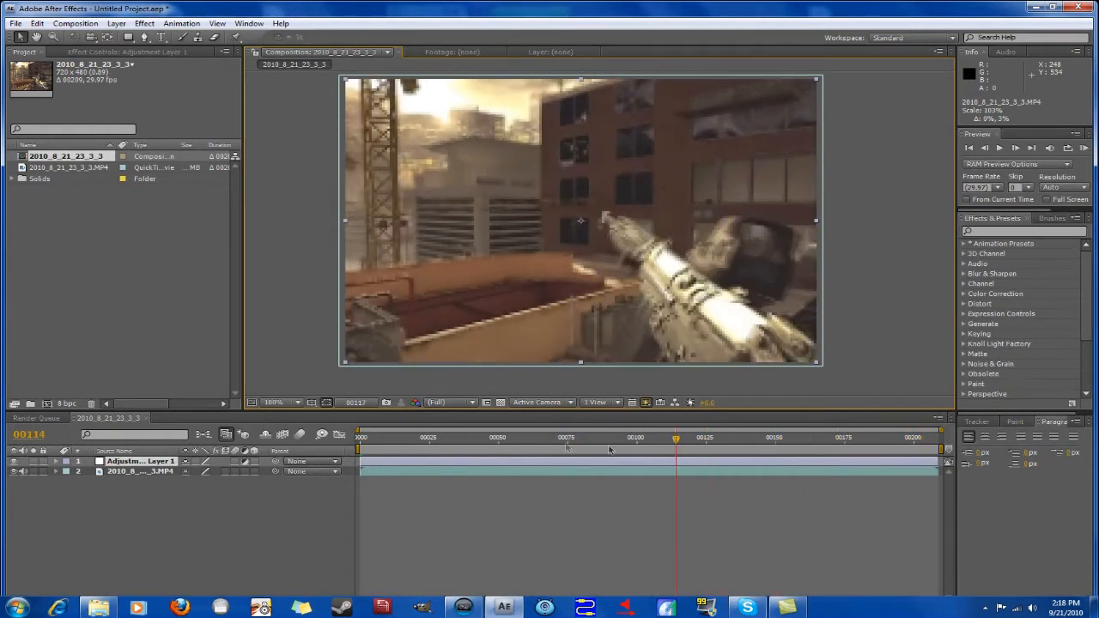
pyautogui.click(363, 438)
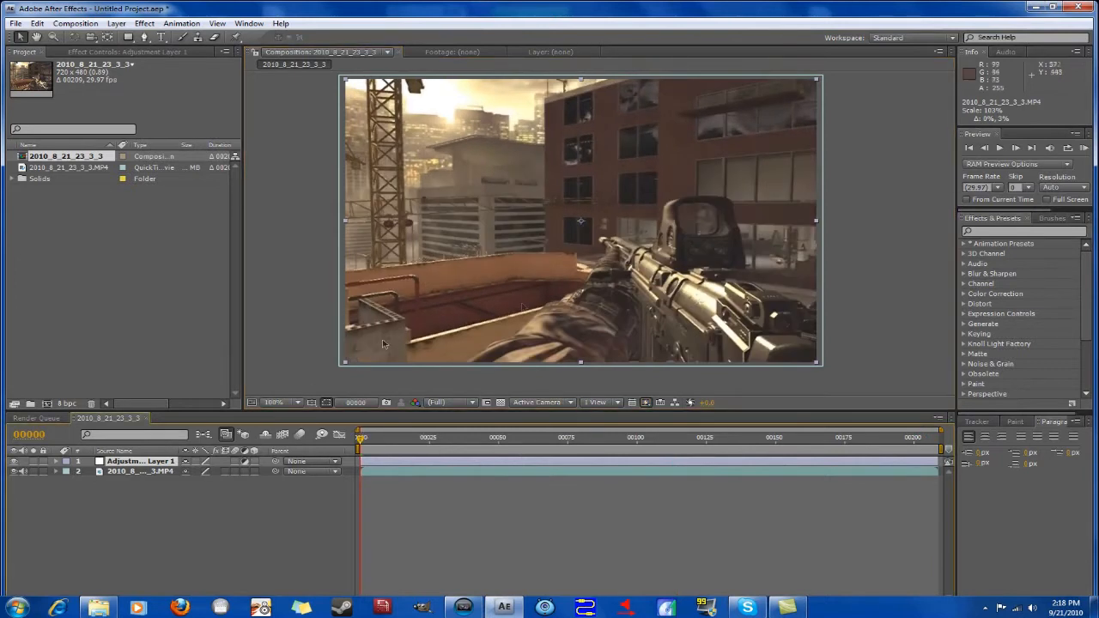
# Step: Apply the Curves color correction effect to the adjustment layer
pyautogui.click(138, 25)
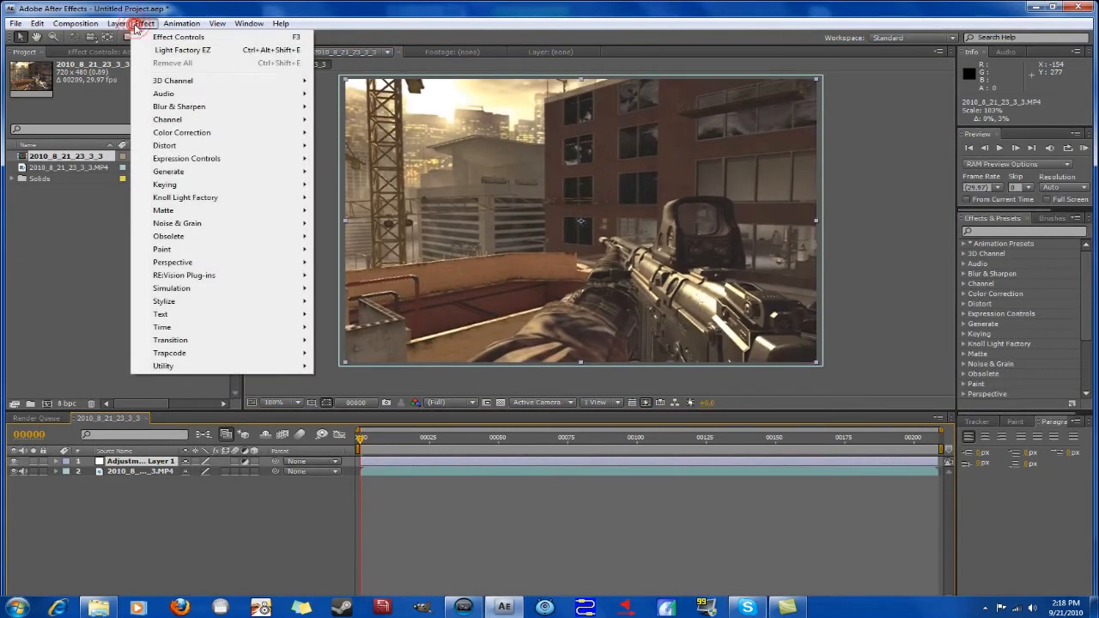
pyautogui.moveTo(214, 135)
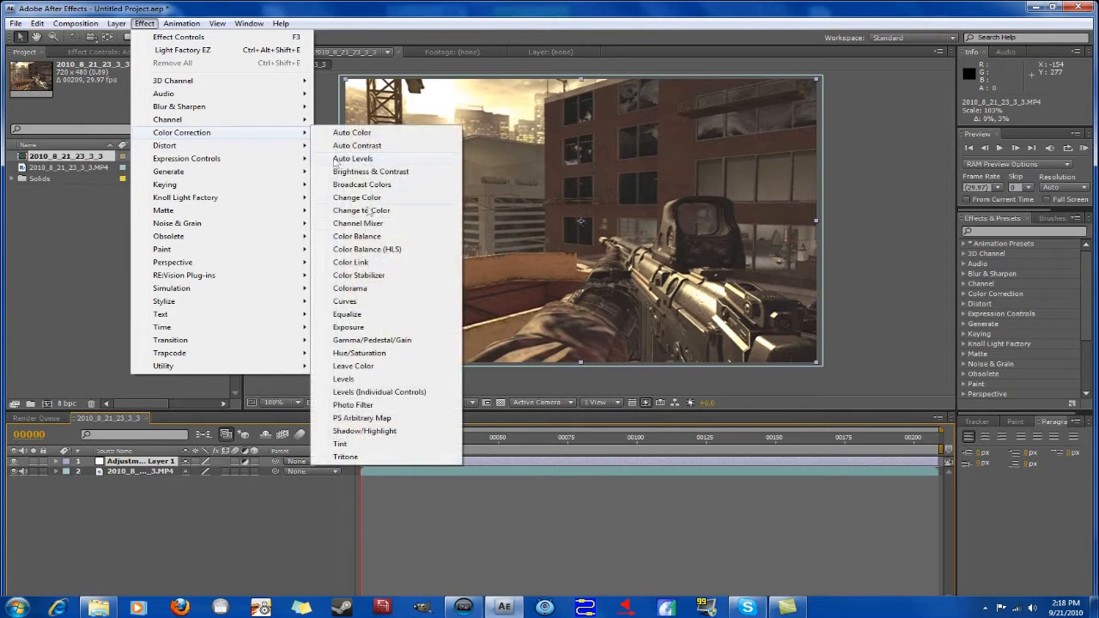
pyautogui.click(354, 300)
# Step: Try reshaping the RGB, Red, Green and Blue channel curves, and reset the Curves effect to its defaults
pyautogui.moveTo(105, 155)
pyautogui.mouseDown()
pyautogui.moveTo(88, 186)
pyautogui.moveTo(107, 144)
pyautogui.mouseUp()
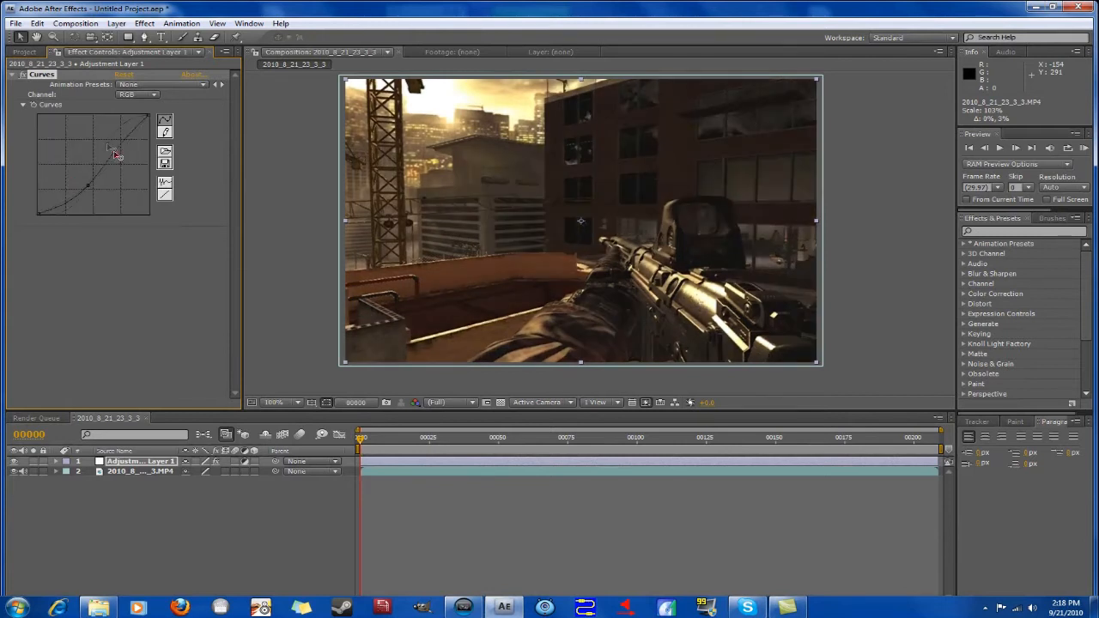
pyautogui.click(130, 95)
pyautogui.click(129, 109)
pyautogui.moveTo(110, 148); pyautogui.dragTo(96, 185)
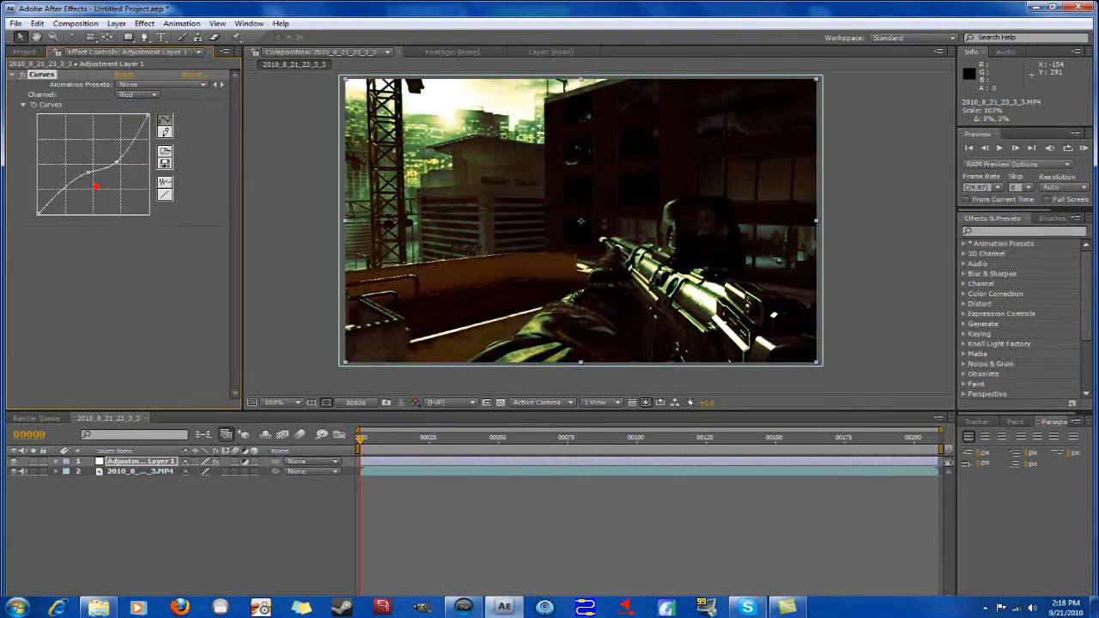
pyautogui.click(140, 95)
pyautogui.click(129, 104)
pyautogui.moveTo(113, 147); pyautogui.dragTo(113, 173)
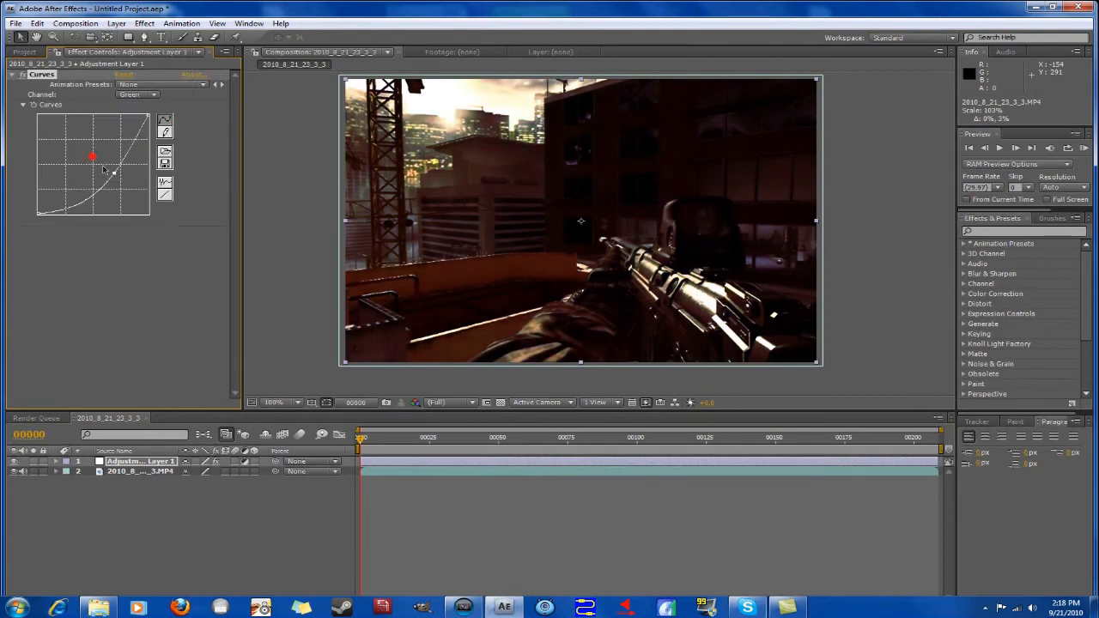
pyautogui.click(140, 95)
pyautogui.click(148, 107)
pyautogui.moveTo(100, 155)
pyautogui.mouseDown()
pyautogui.moveTo(108, 165)
pyautogui.moveTo(121, 151)
pyautogui.moveTo(112, 145)
pyautogui.mouseUp()
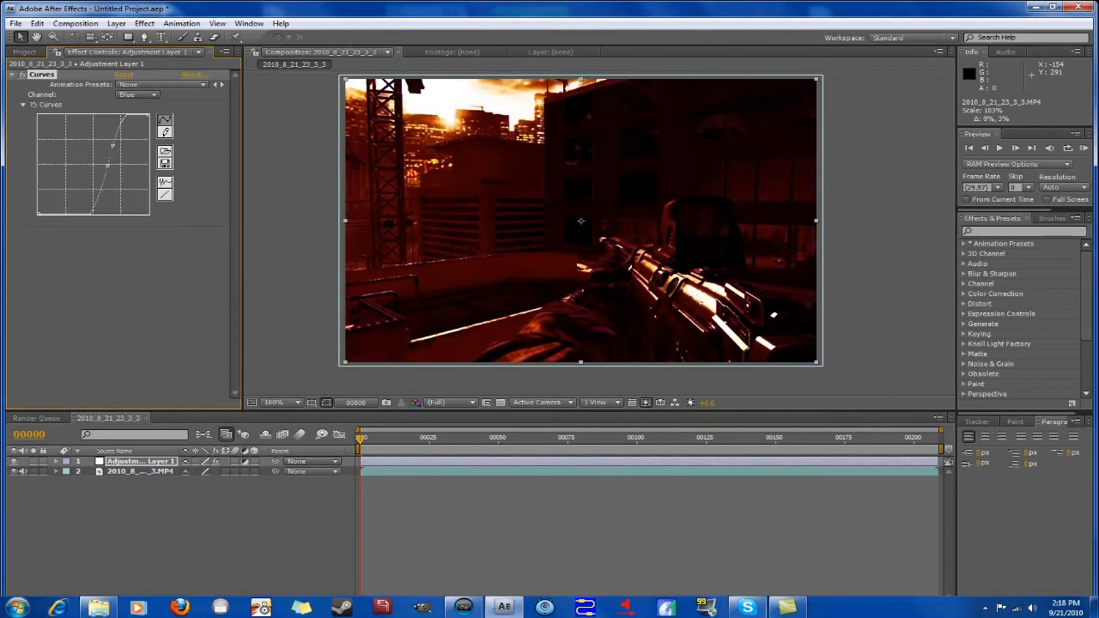
pyautogui.click(125, 74)
# Step: Compare the Color Correct 1 and MW2_1 animation presets on the Curves effect and keep MW2_1
pyautogui.click(146, 86)
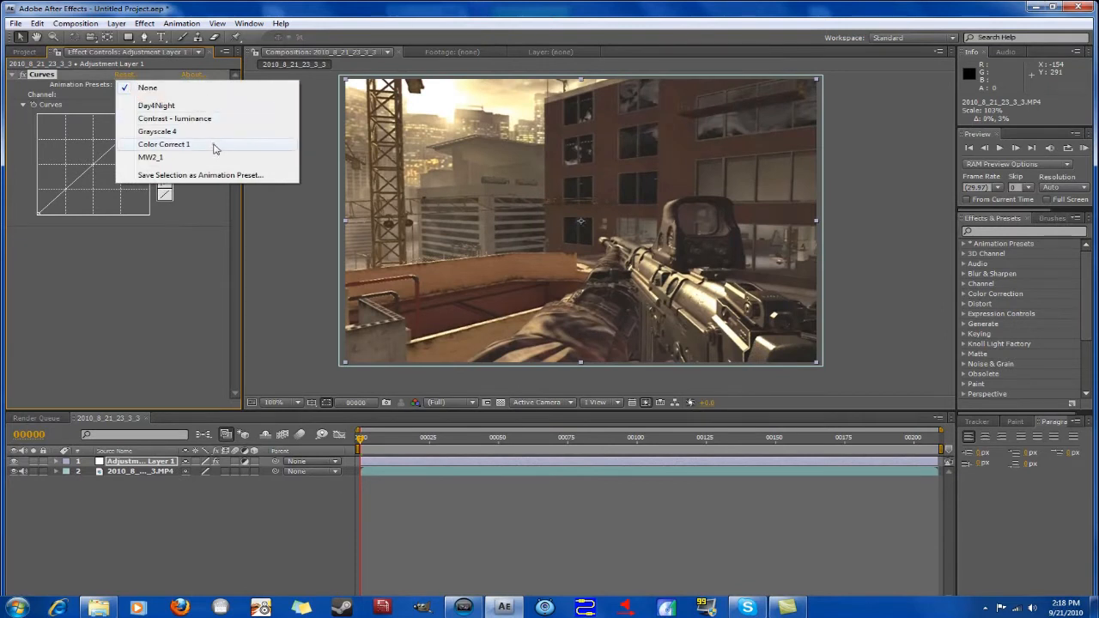
pyautogui.click(164, 144)
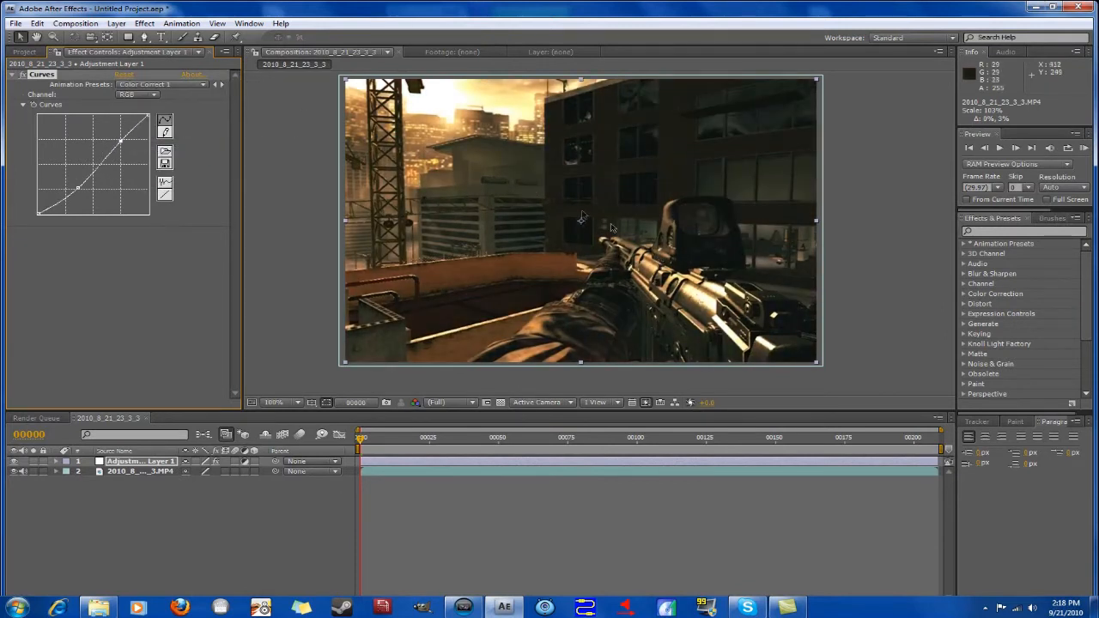
pyautogui.click(170, 86)
pyautogui.click(181, 92)
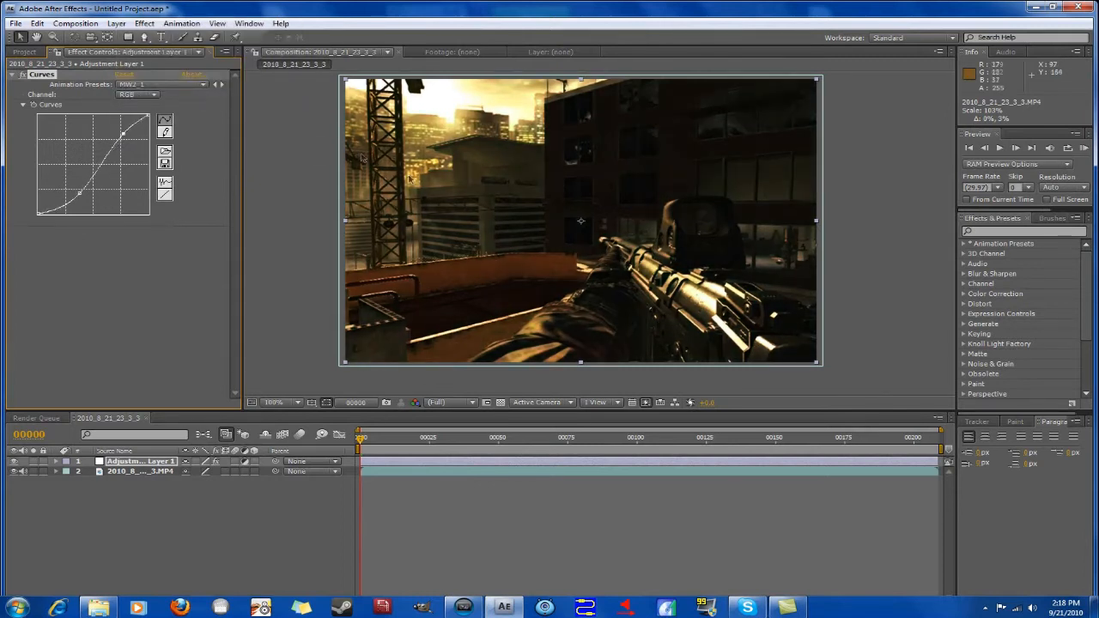
pyautogui.click(168, 84)
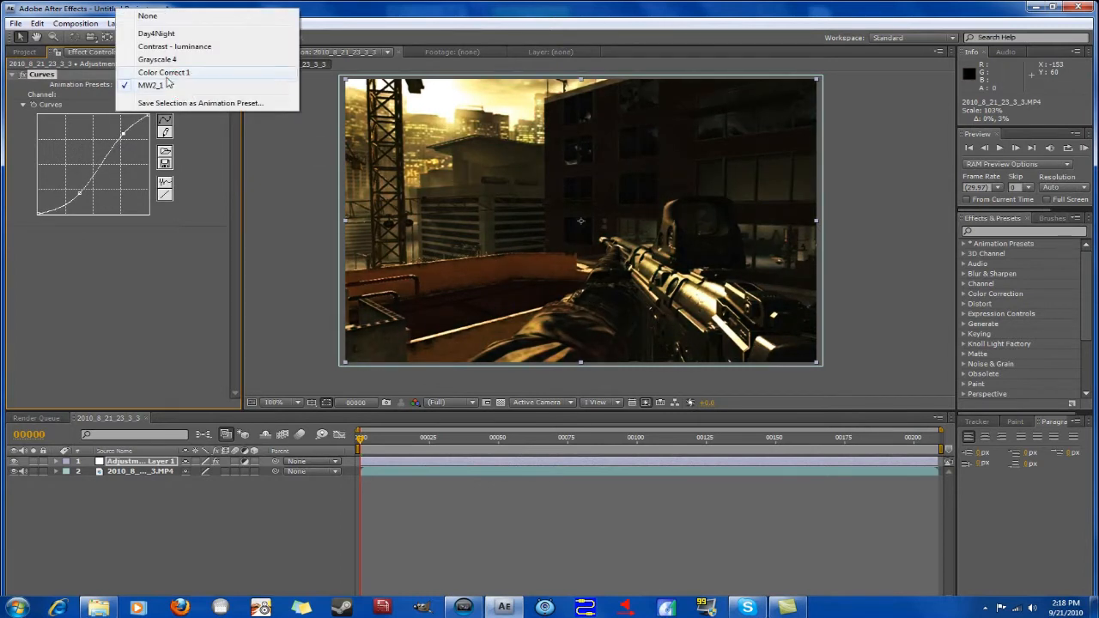
pyautogui.click(166, 74)
pyautogui.click(157, 89)
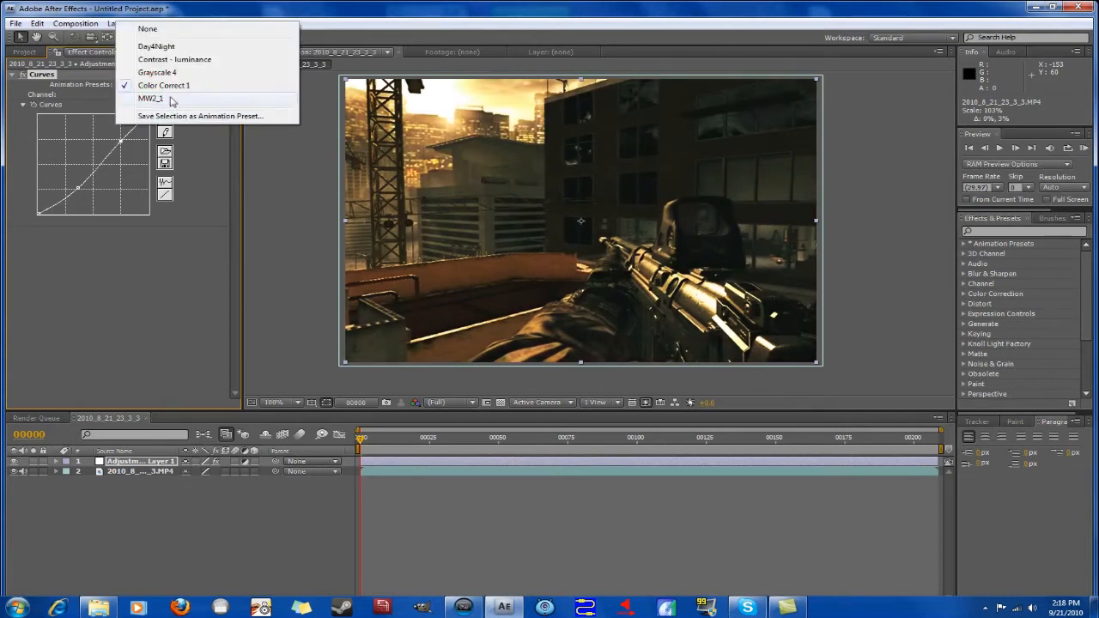
pyautogui.click(172, 99)
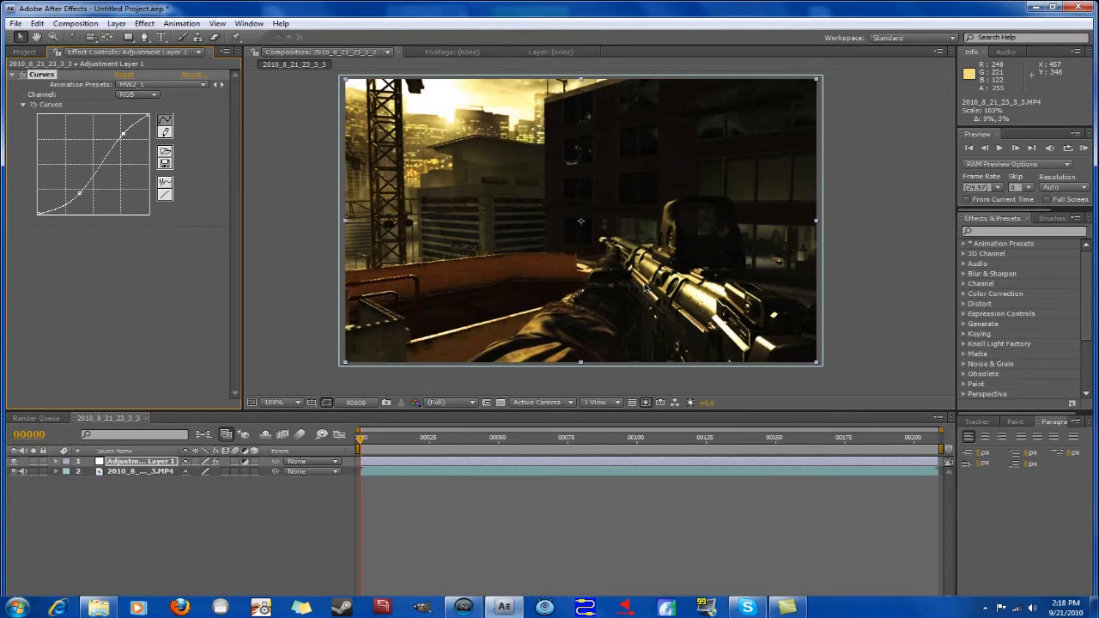
# Step: Add a second adjustment layer above the first one
pyautogui.scroll(3, 645, 291)
pyautogui.scroll(-4, 645, 291)
pyautogui.hotkey('ctrl', 'alt', 'y')
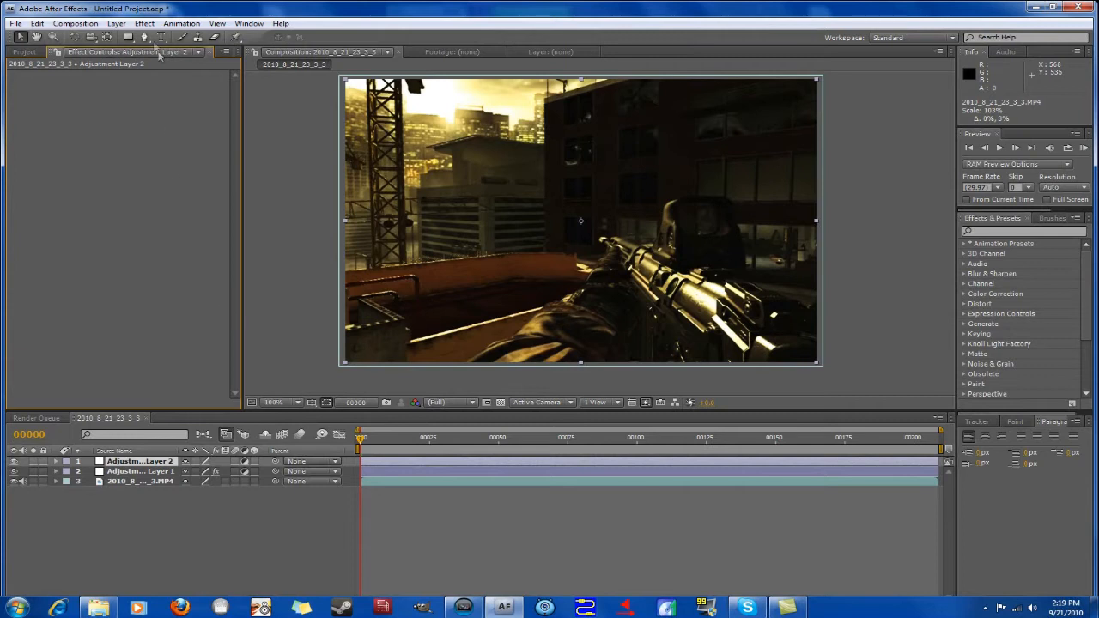
# Step: Apply the Knoll Light Factory EZ effect to the second adjustment layer with the Red Super Fan flare type
pyautogui.click(145, 25)
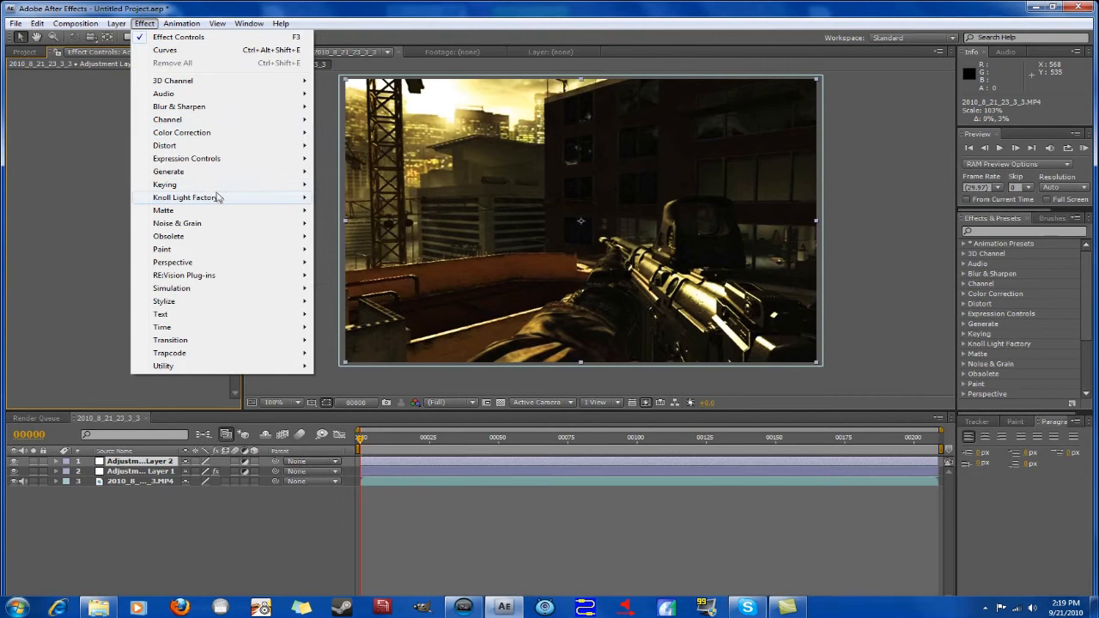
pyautogui.moveTo(216, 197)
pyautogui.click(385, 212)
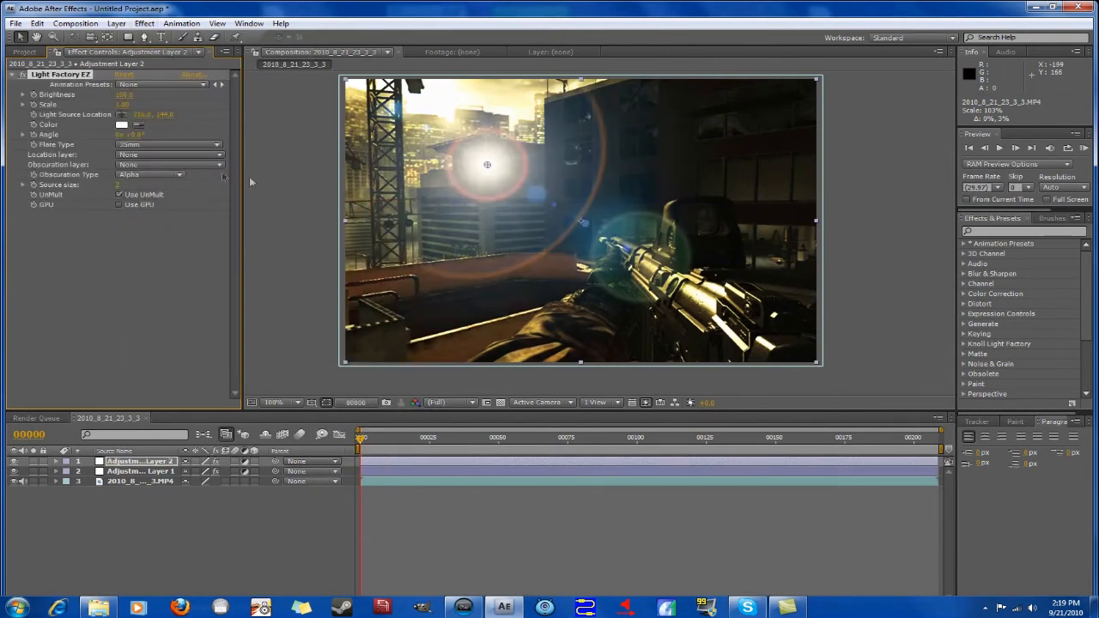
pyautogui.click(198, 146)
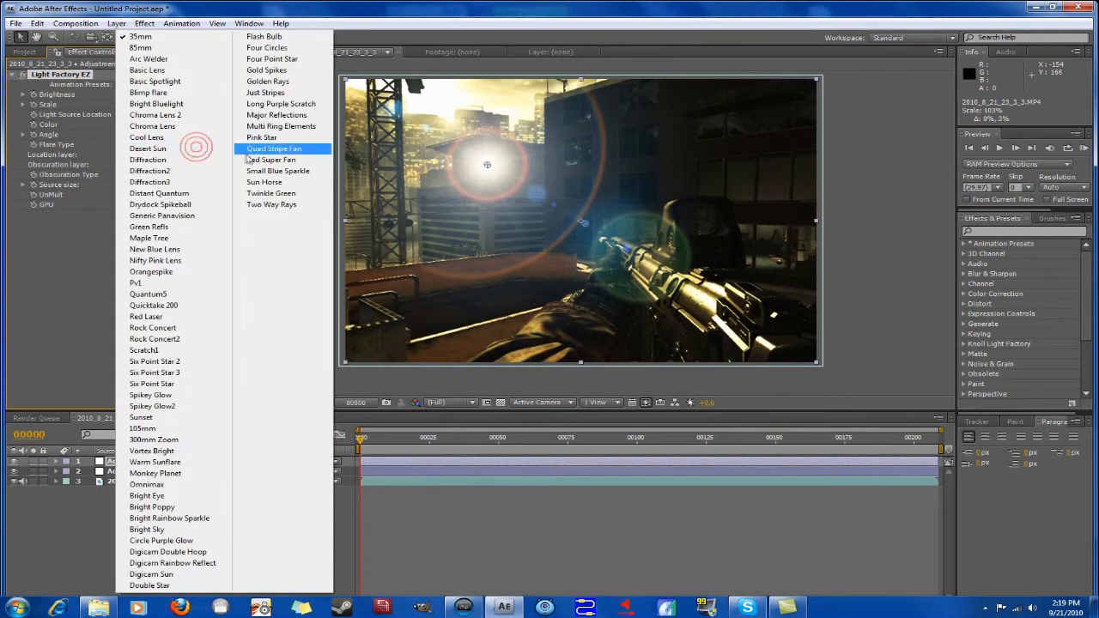
pyautogui.click(316, 161)
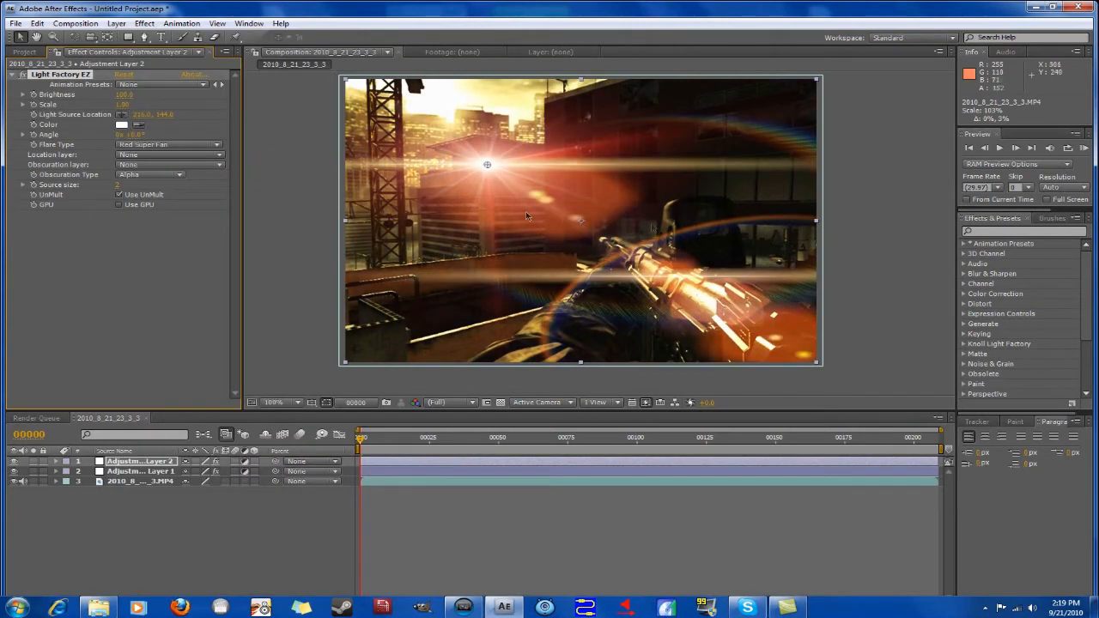
# Step: Place the flare's light source over the sun at about 163, 42 and enlarge the adjustment layer to about 134% by 130%
pyautogui.moveTo(487, 164); pyautogui.dragTo(453, 107)
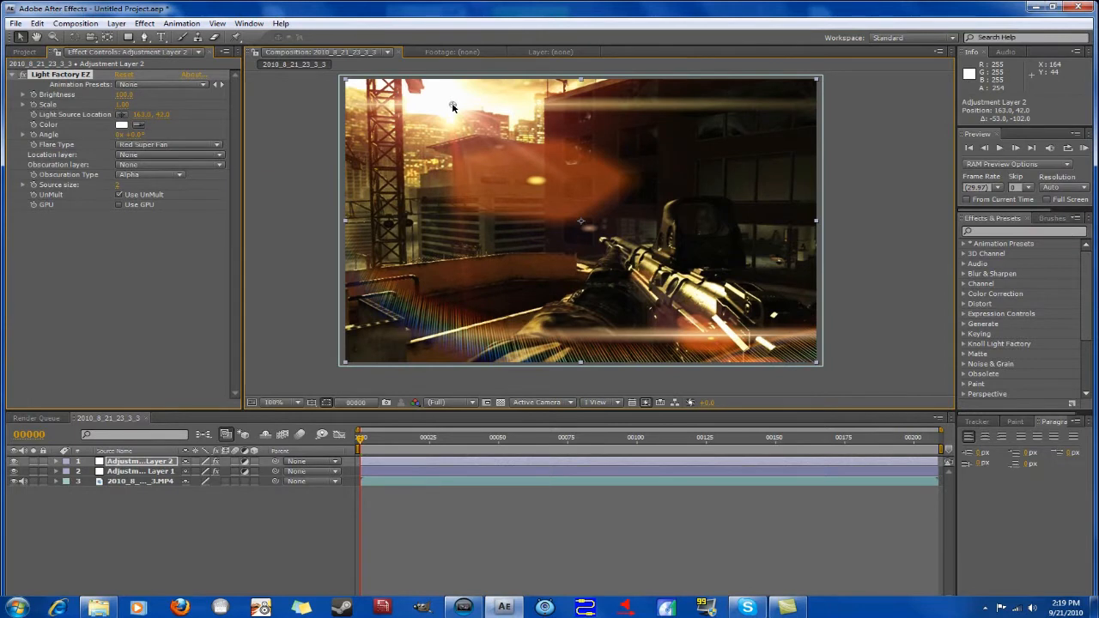
pyautogui.moveTo(562, 220); pyautogui.dragTo(523, 182)
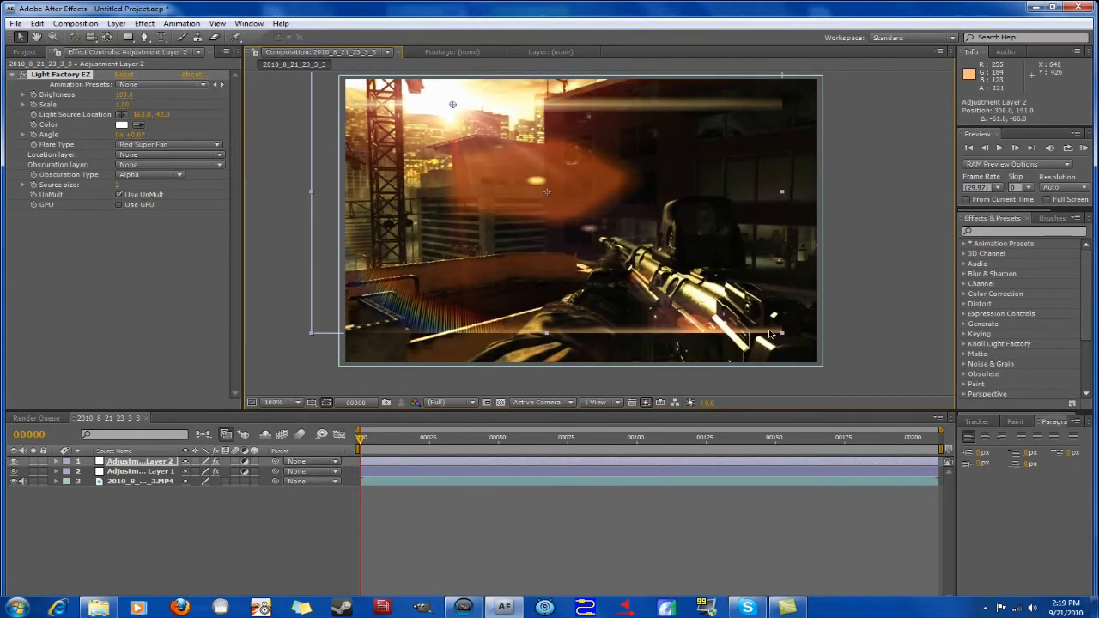
pyautogui.moveTo(780, 333); pyautogui.dragTo(864, 386)
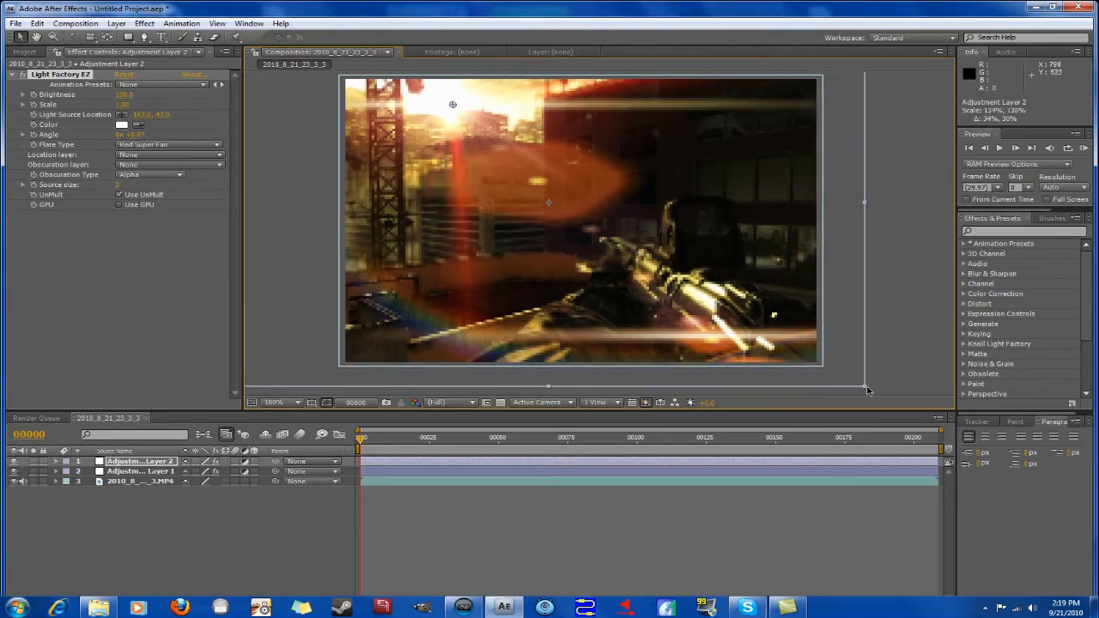
# Step: Fine-tune the flare over the sun, moving its light source to about 164, 26
pyautogui.moveTo(458, 112); pyautogui.dragTo(456, 104)
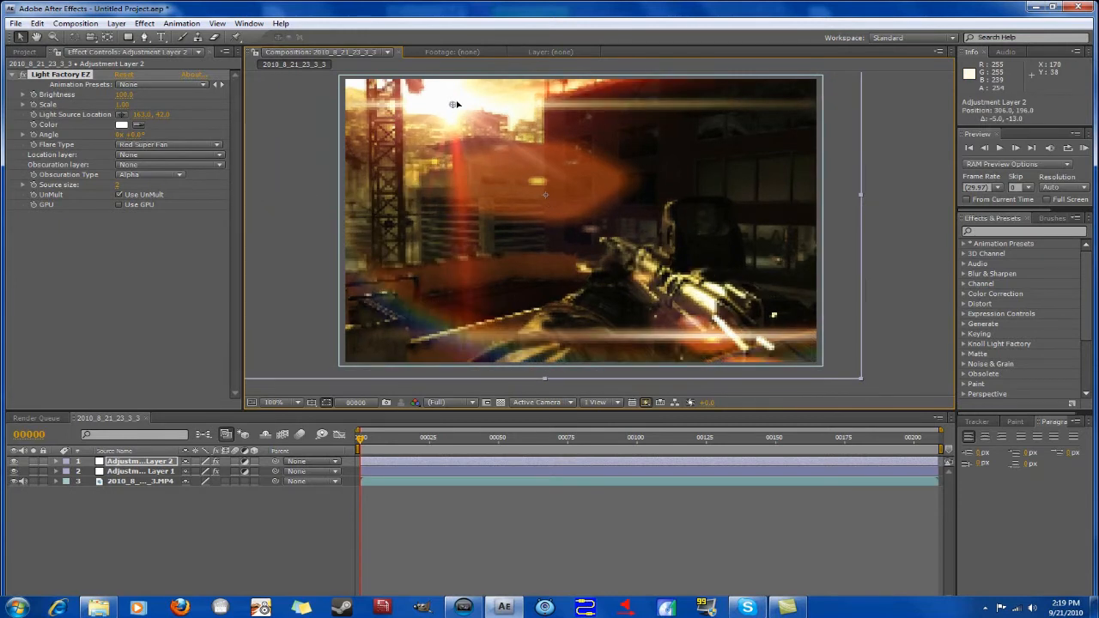
pyautogui.moveTo(511, 172); pyautogui.dragTo(512, 175)
pyautogui.moveTo(452, 105)
pyautogui.mouseDown()
pyautogui.moveTo(443, 98)
pyautogui.moveTo(455, 100)
pyautogui.mouseUp()
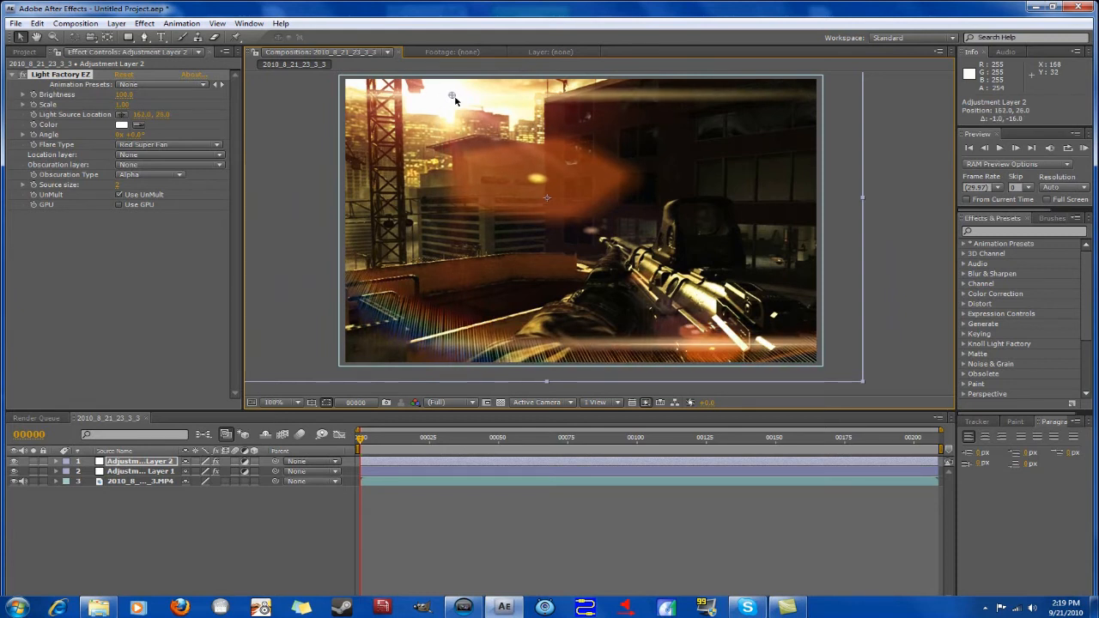
pyautogui.moveTo(455, 100); pyautogui.dragTo(457, 101)
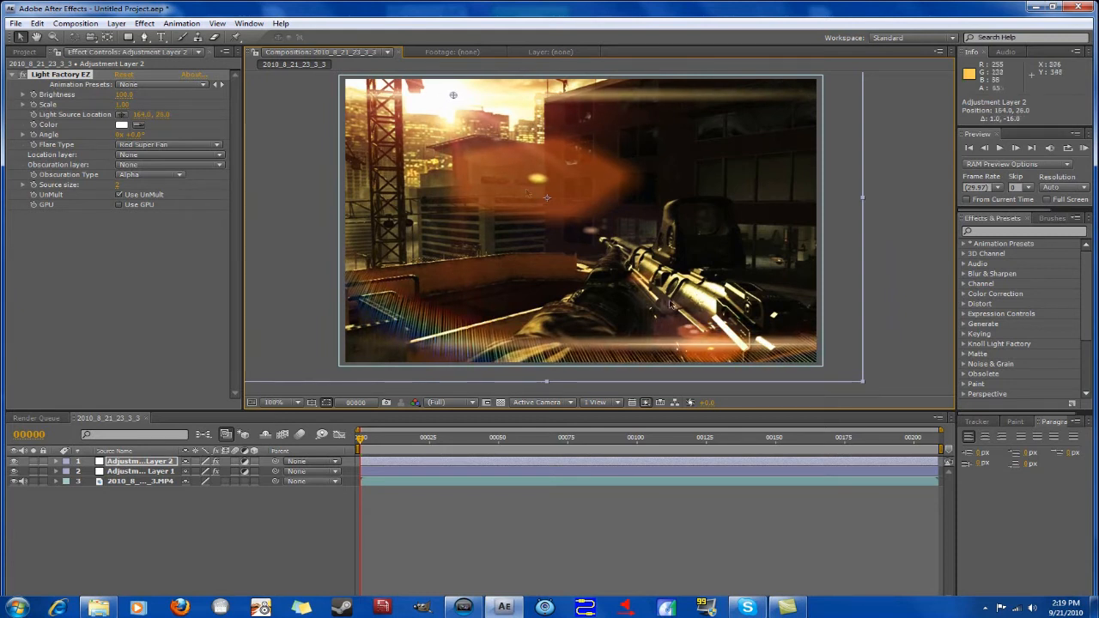
# Step: Apply the RE:Vision Twixtor Pro 4.5 effect to the gameplay clip layer
pyautogui.click(403, 472)
pyautogui.moveTo(402, 477); pyautogui.dragTo(377, 474)
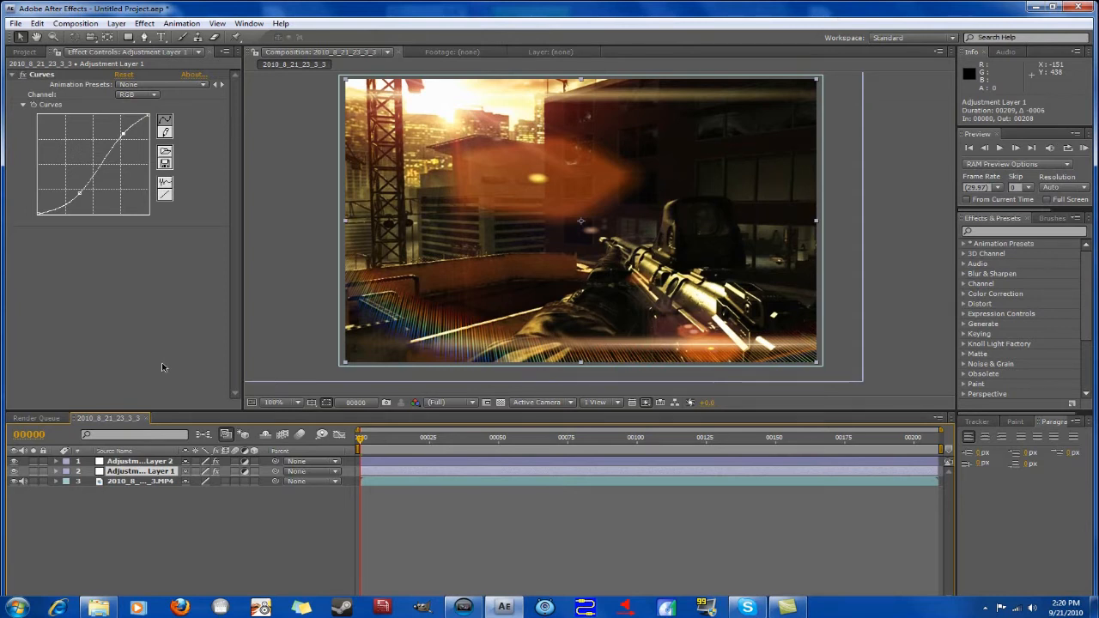
pyautogui.click(174, 483)
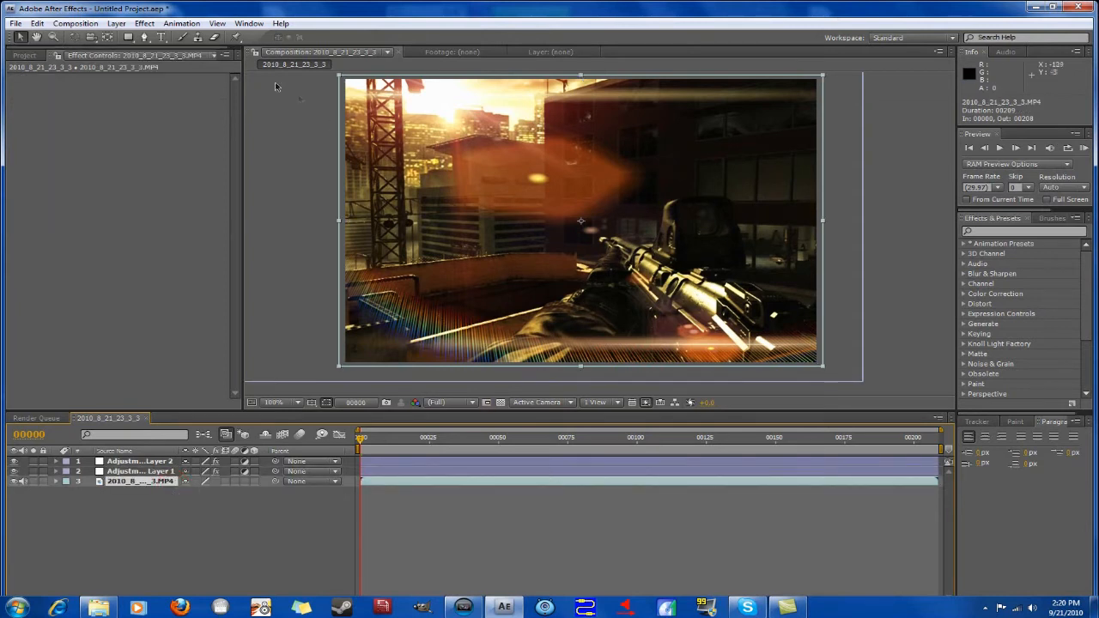
pyautogui.click(145, 23)
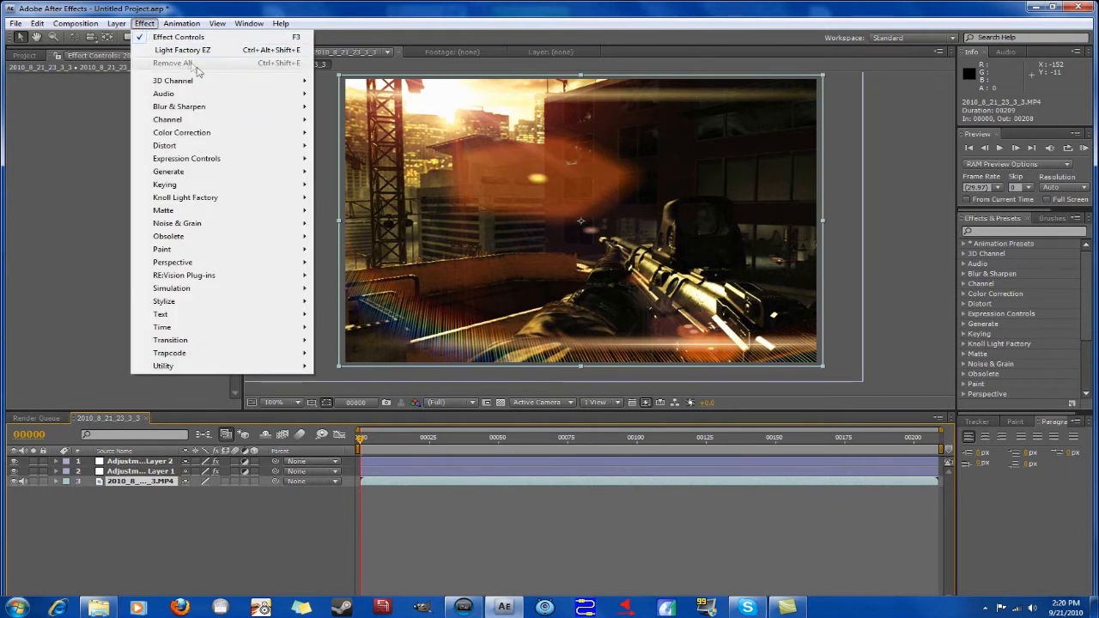
pyautogui.moveTo(243, 307)
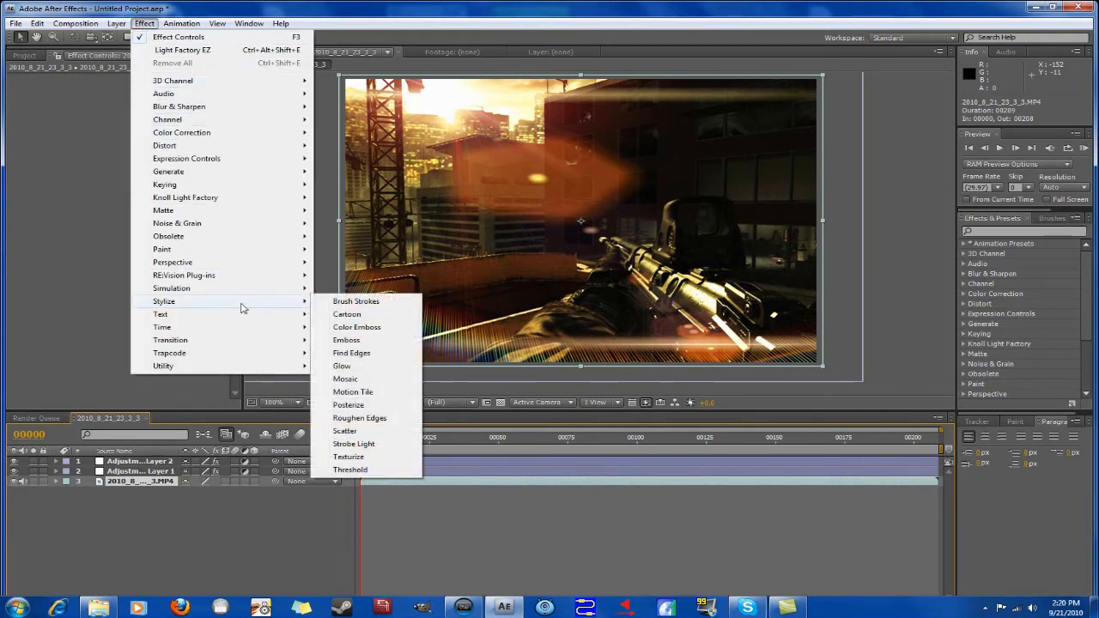
pyautogui.click(119, 286)
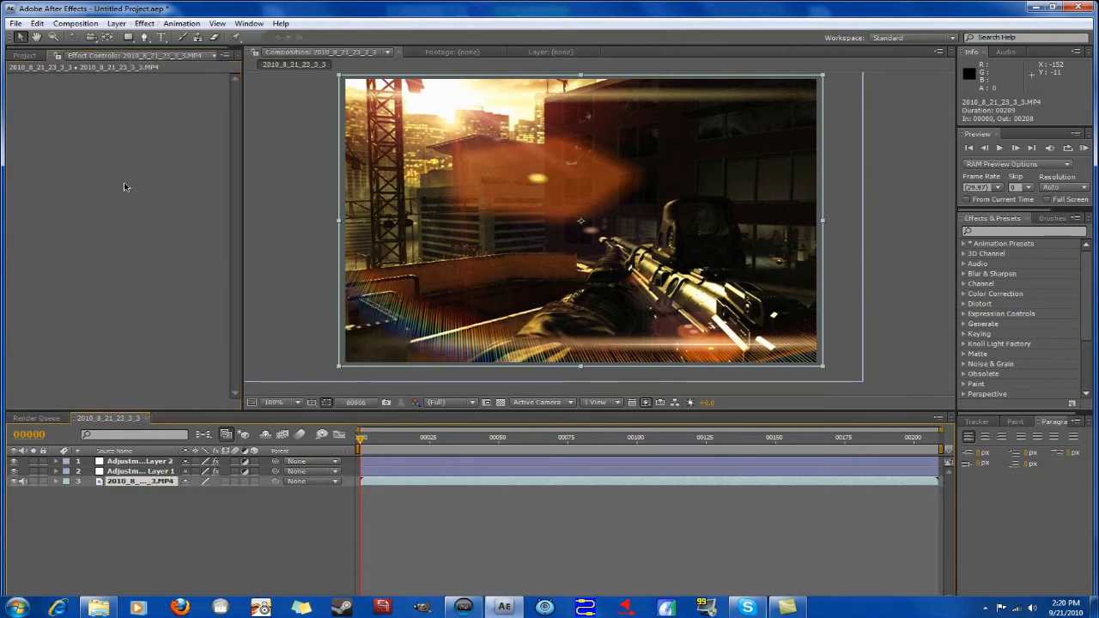
pyautogui.click(144, 23)
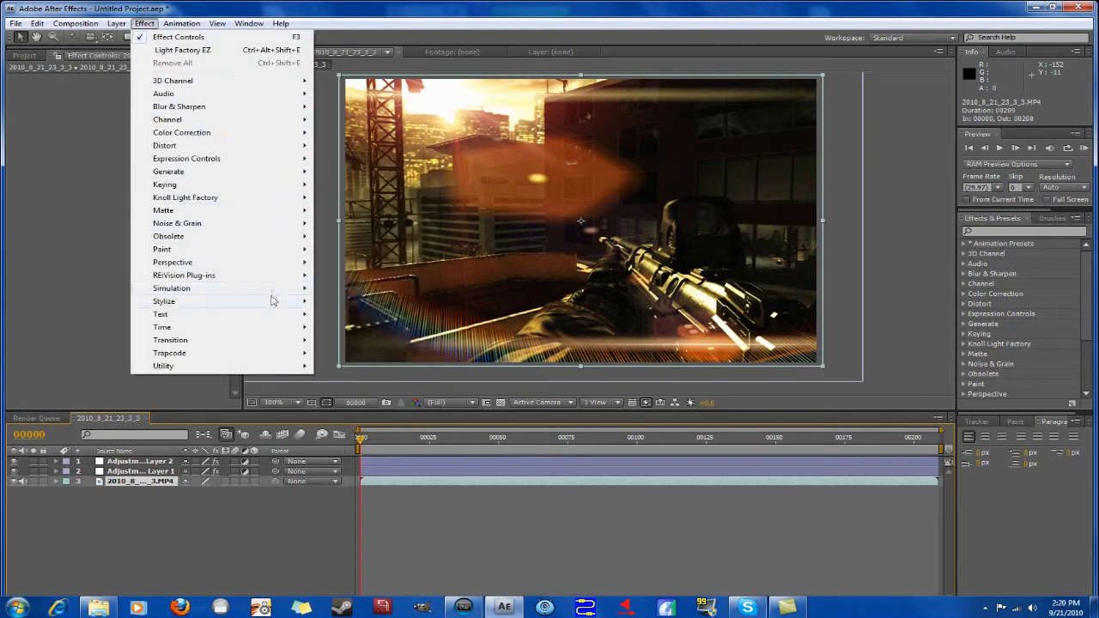
pyautogui.moveTo(275, 278)
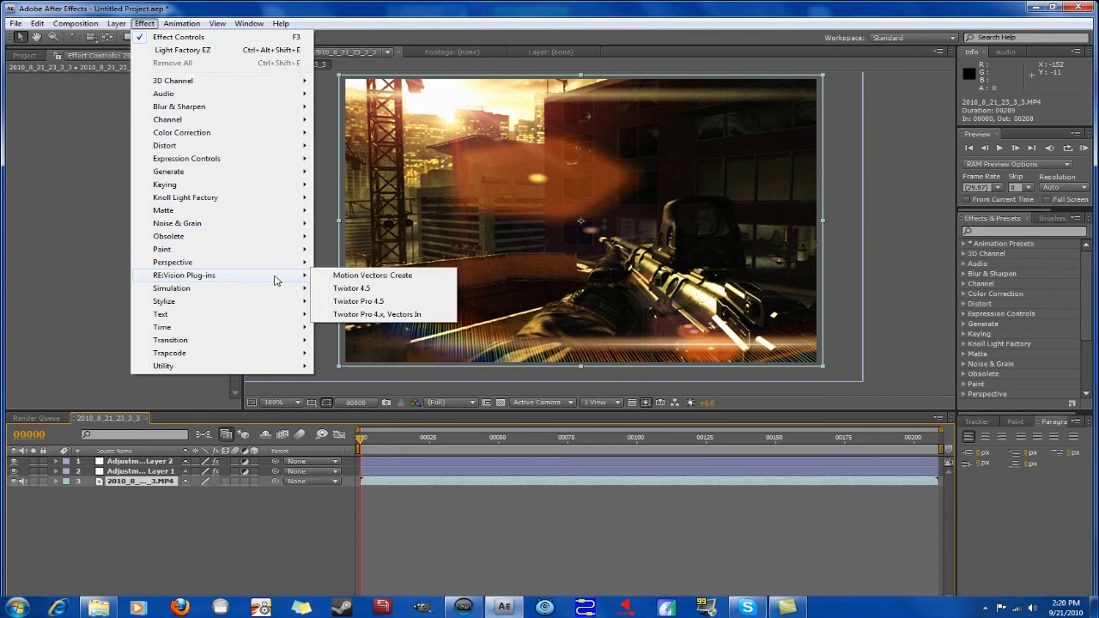
pyautogui.click(359, 302)
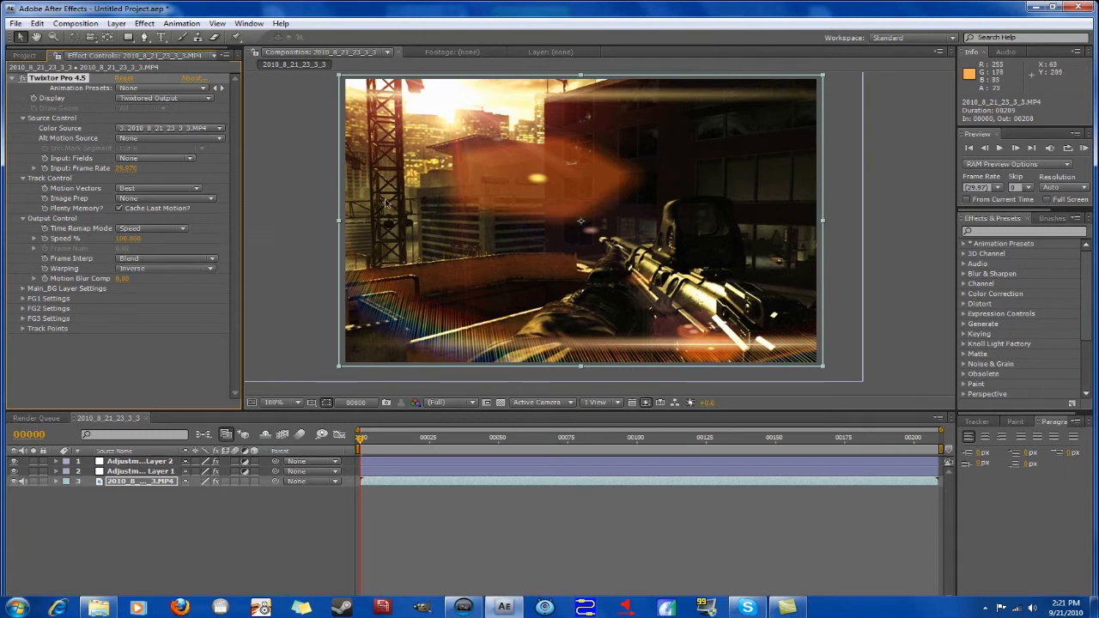
# Step: Expand the gameplay clip layer in the timeline to list its property groups
pyautogui.moveTo(295, 228)
pyautogui.mouseDown()
pyautogui.moveTo(346, 226)
pyautogui.moveTo(329, 224)
pyautogui.moveTo(316, 289)
pyautogui.moveTo(303, 237)
pyautogui.mouseUp()
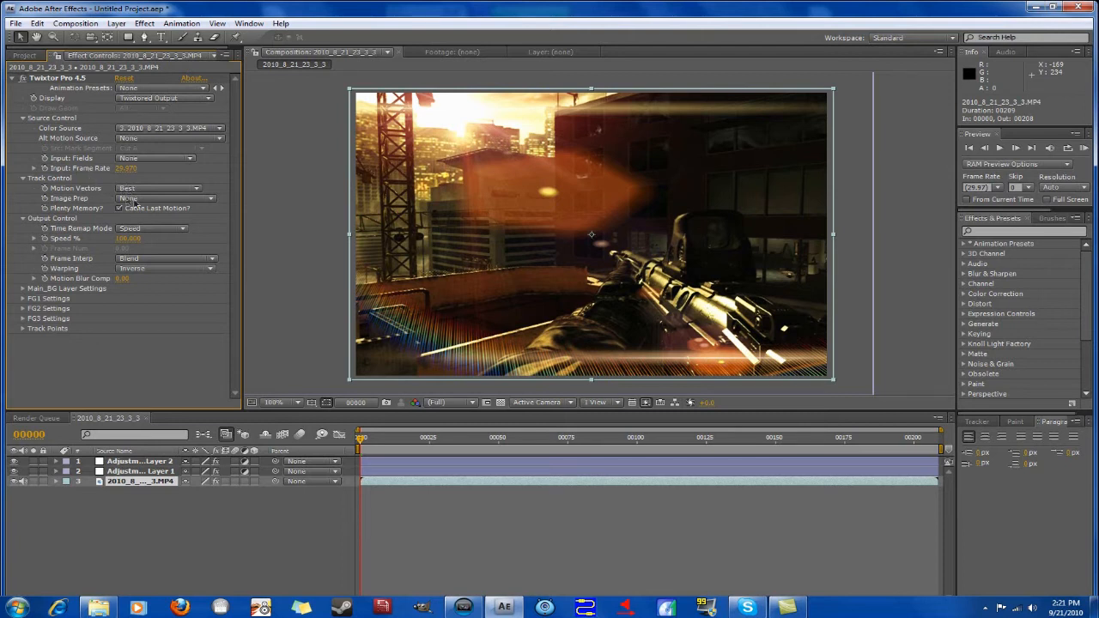
pyautogui.click(56, 482)
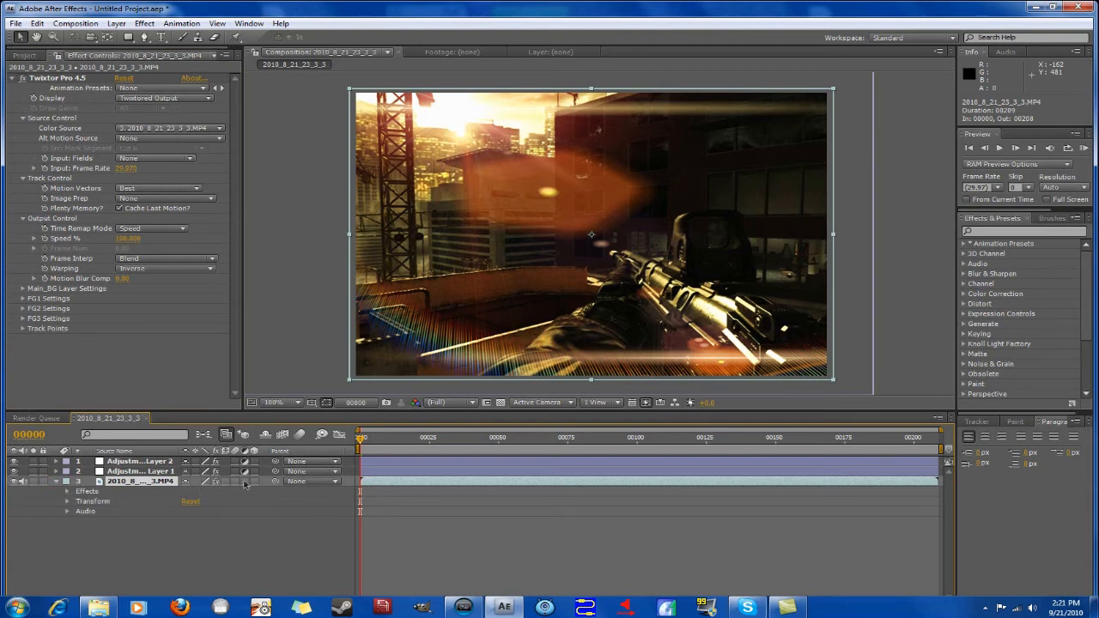
pyautogui.click(208, 483)
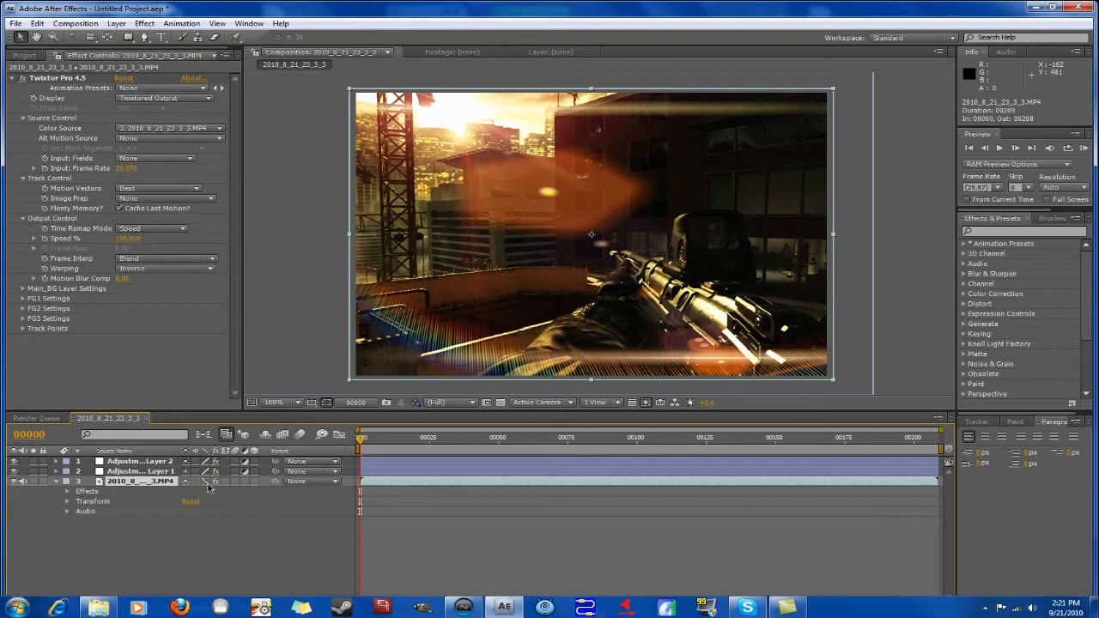
pyautogui.click(208, 486)
pyautogui.click(208, 484)
pyautogui.click(209, 486)
pyautogui.click(68, 491)
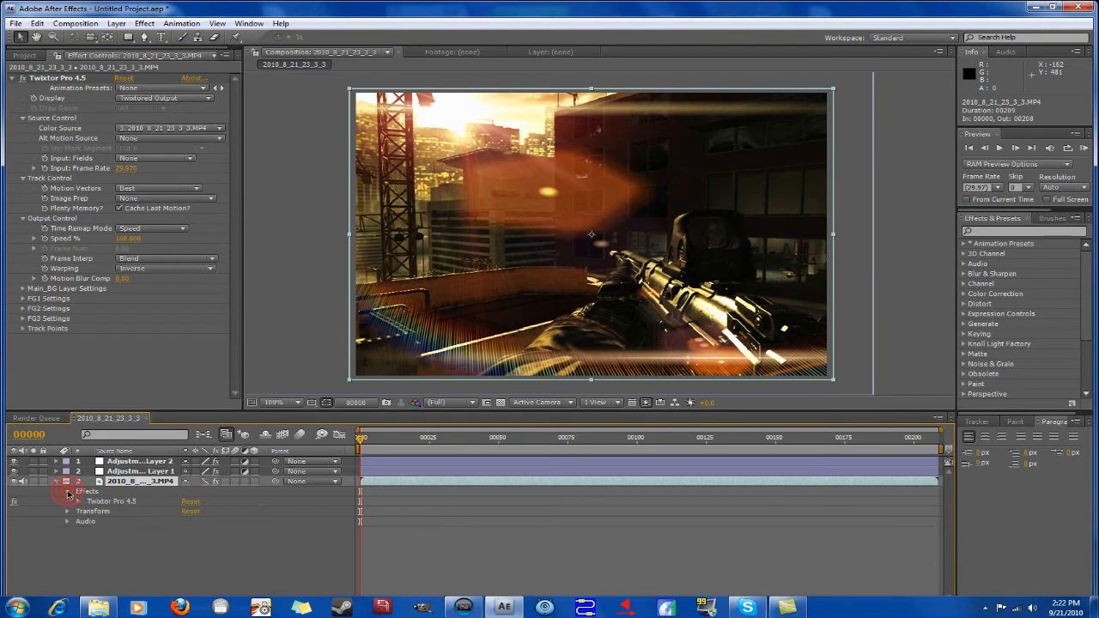
pyautogui.click(68, 493)
pyautogui.click(71, 495)
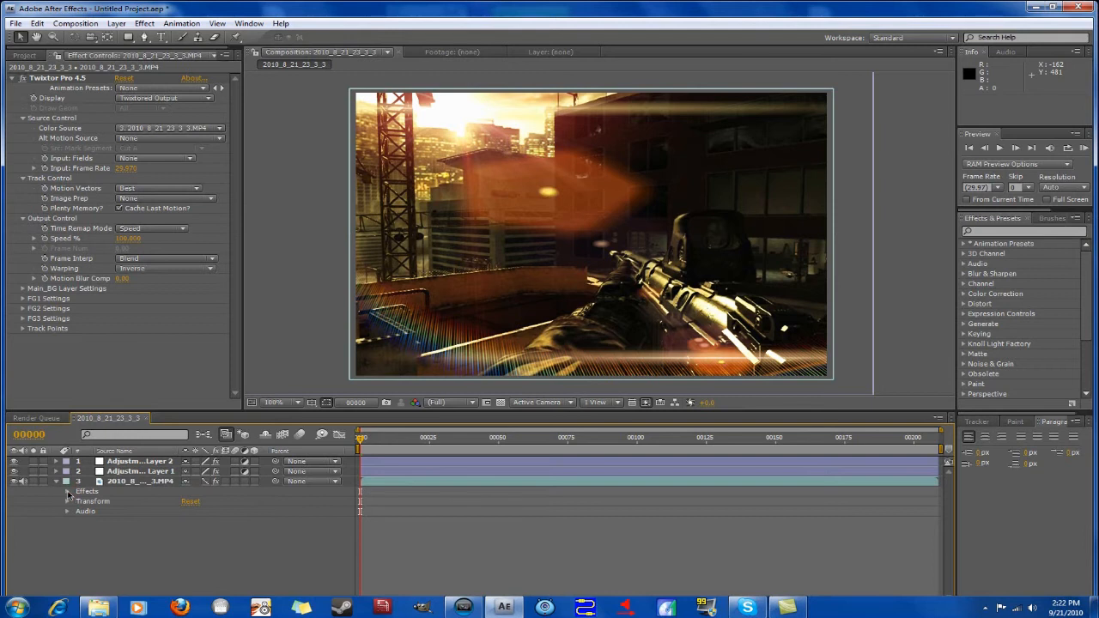
# Step: Reveal Twixtor Pro 4.5's Output Control properties under the clip layer and make the timeline area taller
pyautogui.click(68, 492)
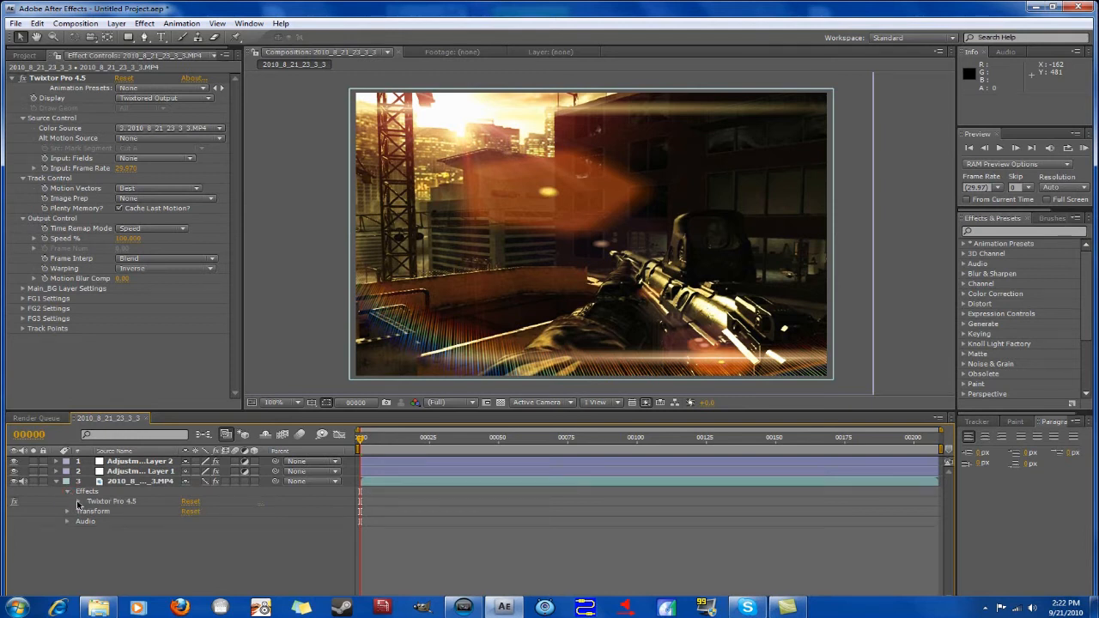
pyautogui.click(78, 502)
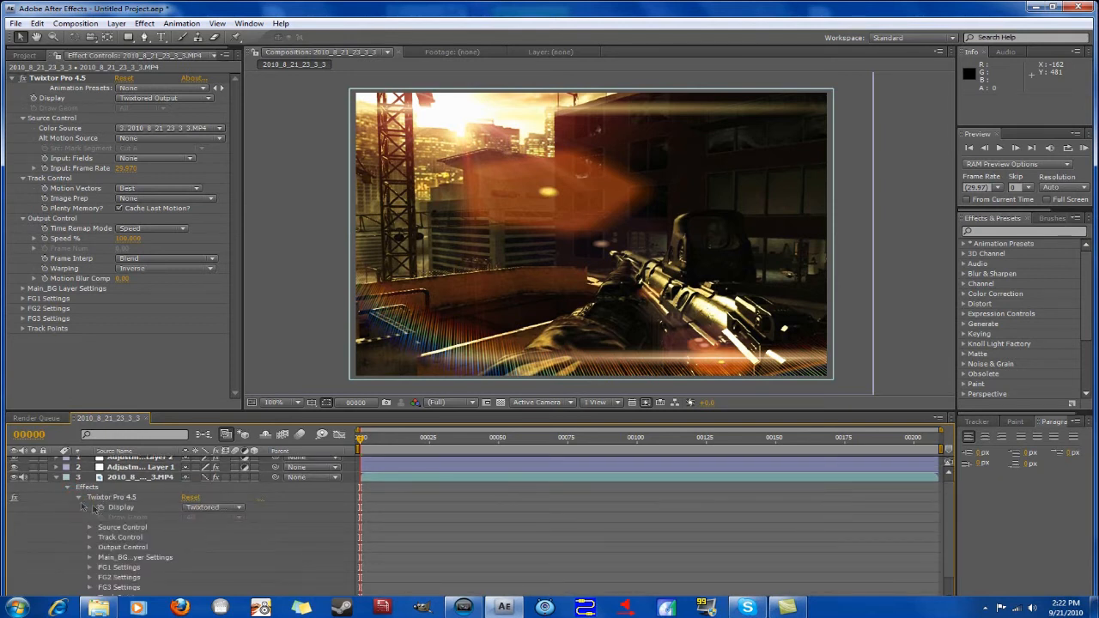
pyautogui.click(89, 547)
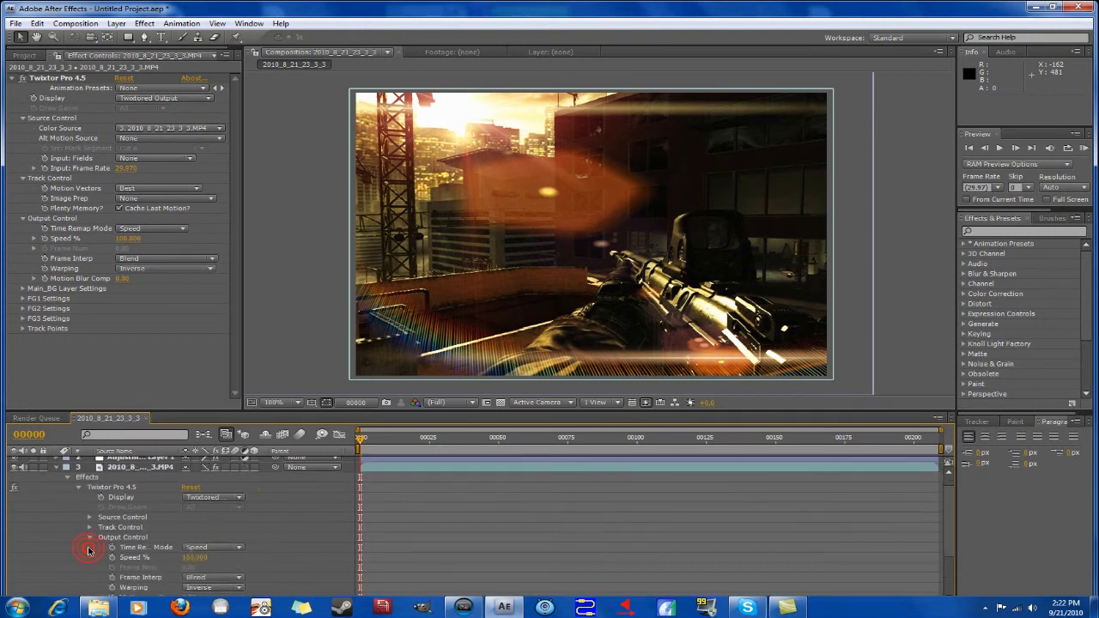
pyautogui.scroll(-2, 266, 530)
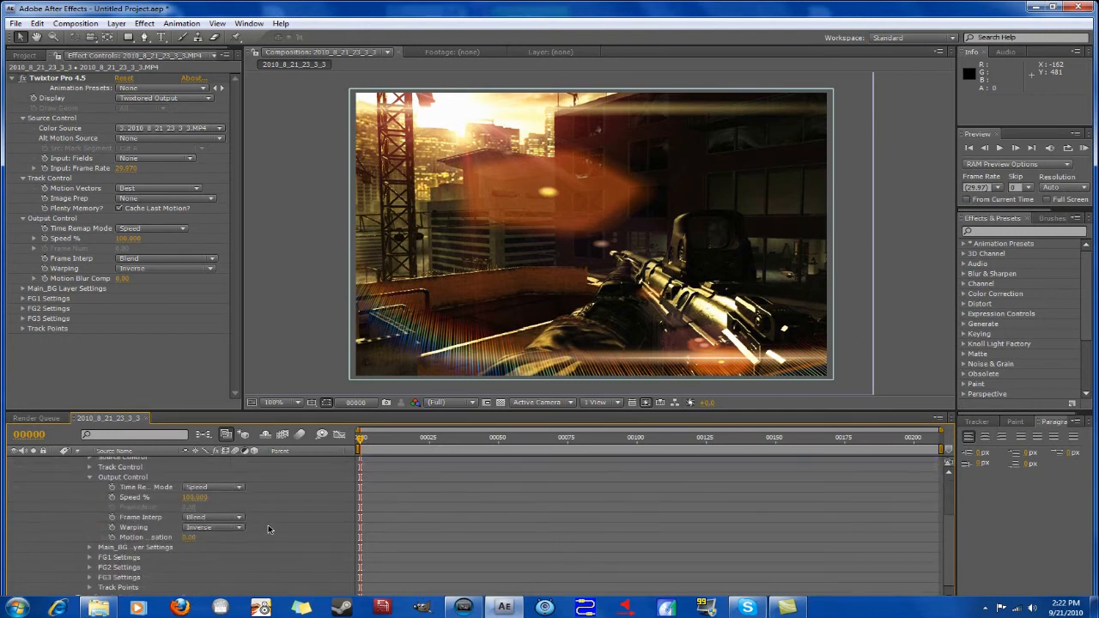
pyautogui.moveTo(214, 411); pyautogui.dragTo(219, 331)
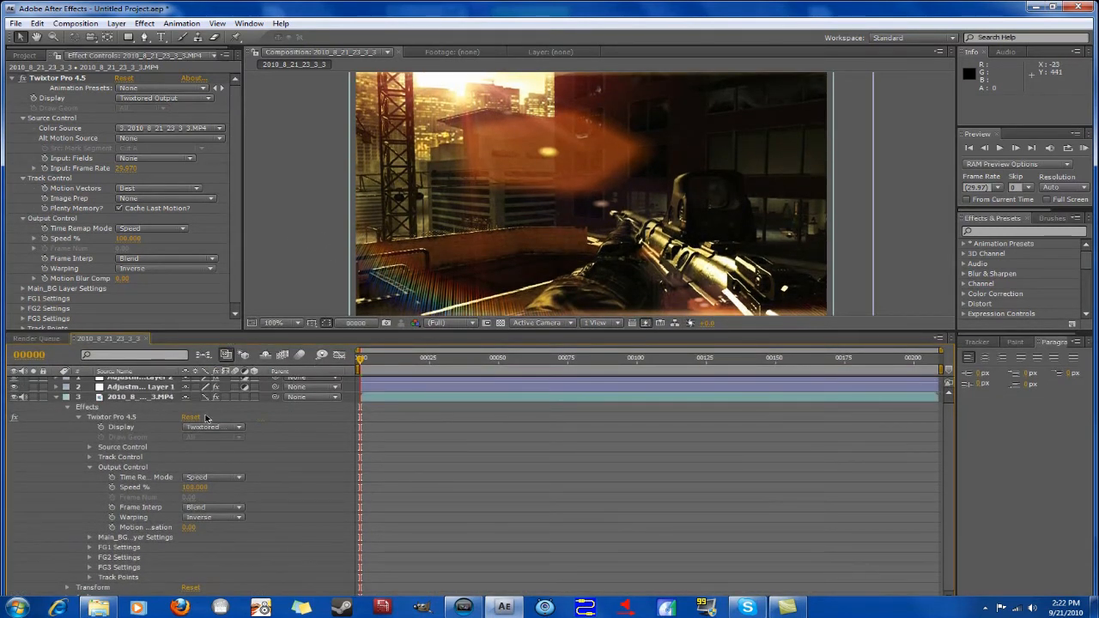
# Step: Enable keyframing for Twixtor's Speed % at frame 0 and add a second keyframe with the same speed at frame 125
pyautogui.click(134, 488)
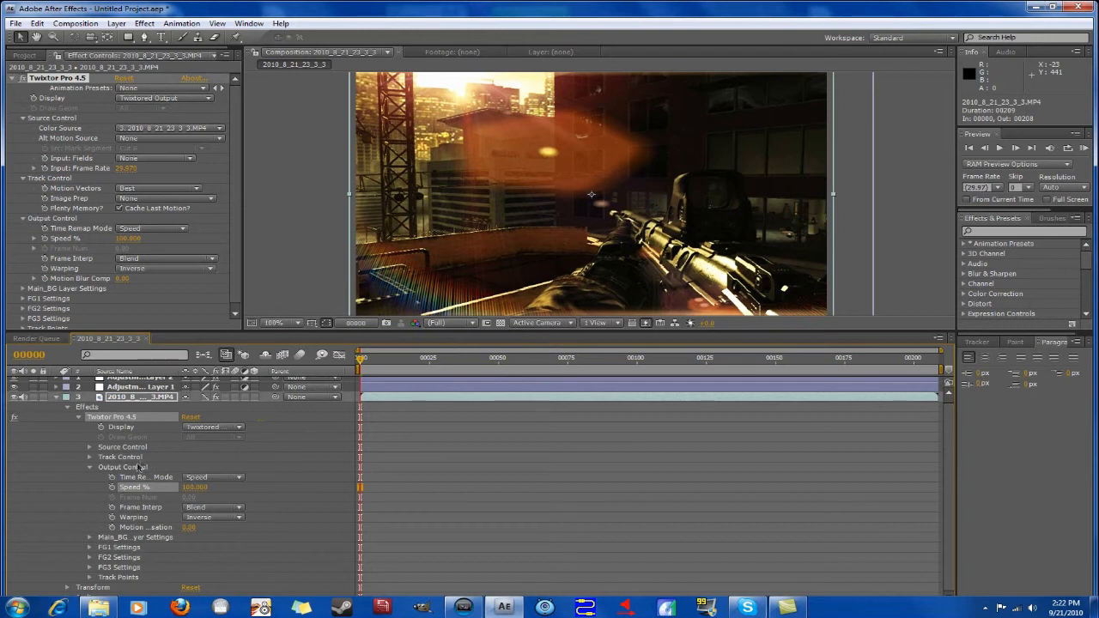
pyautogui.click(112, 487)
pyautogui.moveTo(361, 359); pyautogui.dragTo(697, 364)
pyautogui.click(706, 364)
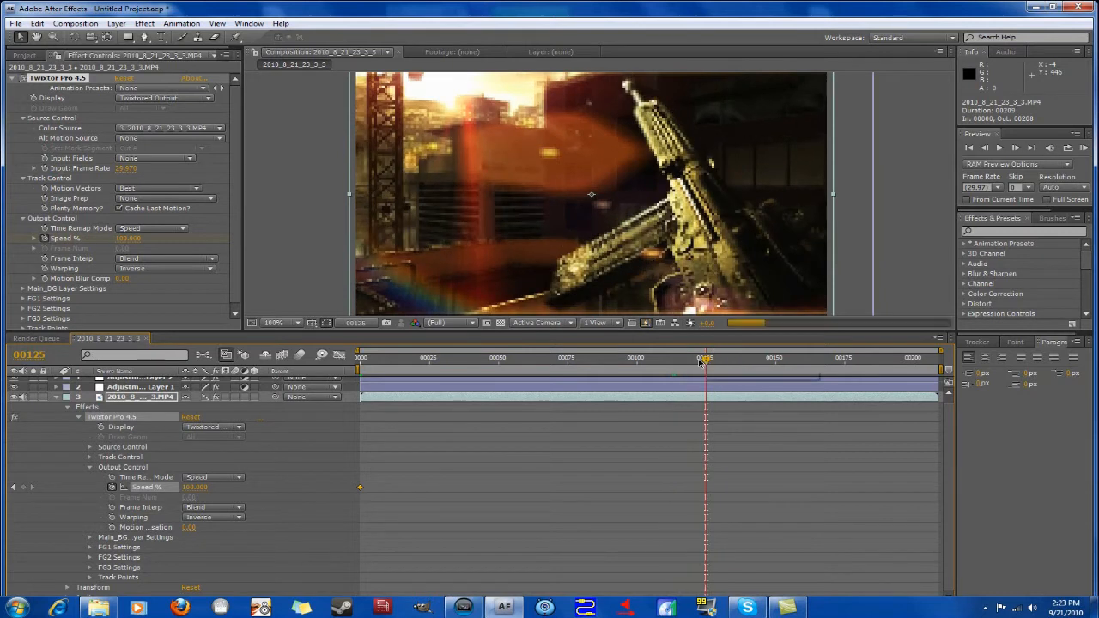
pyautogui.click(24, 487)
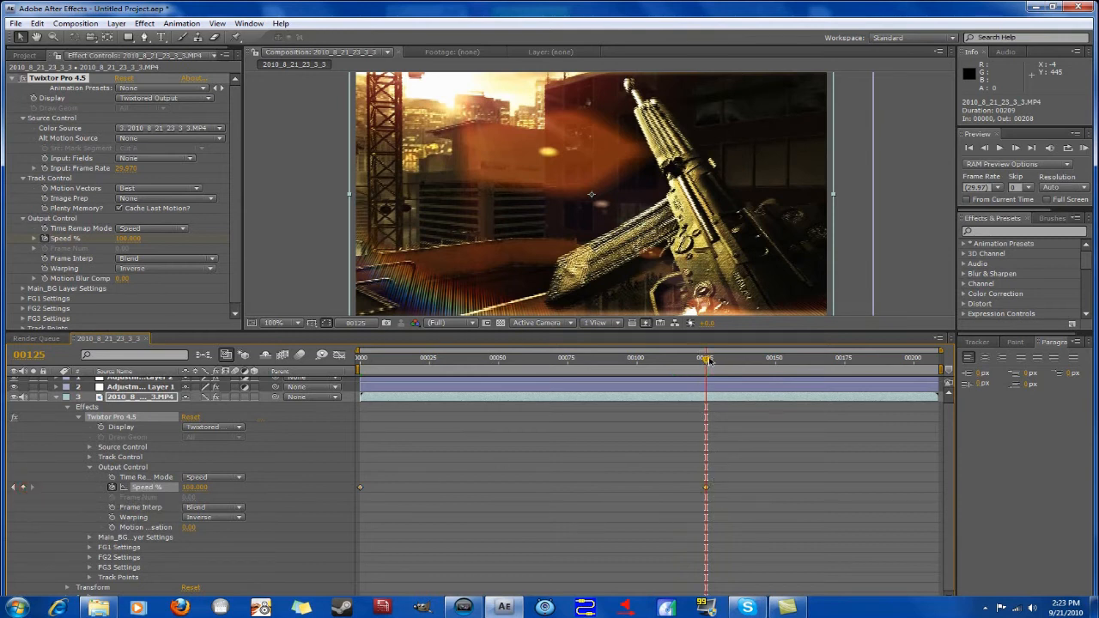
# Step: Set Twixtor's Speed % to 40 at frame 126, one frame after the second keyframe
pyautogui.moveTo(706, 359); pyautogui.dragTo(747, 365)
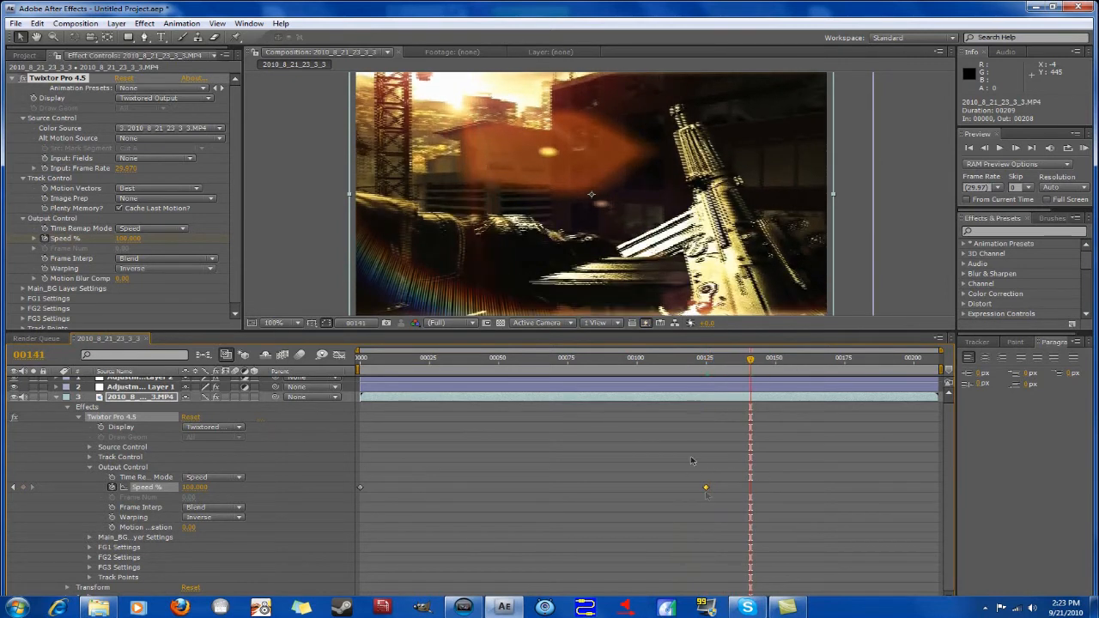
pyautogui.click(716, 359)
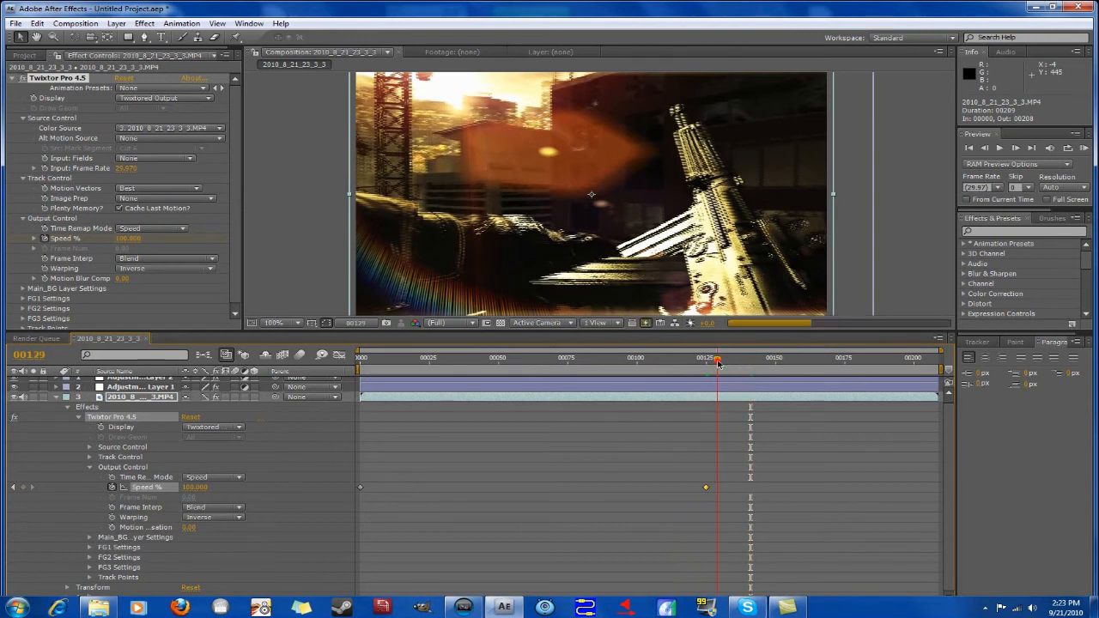
pyautogui.moveTo(716, 360); pyautogui.dragTo(710, 363)
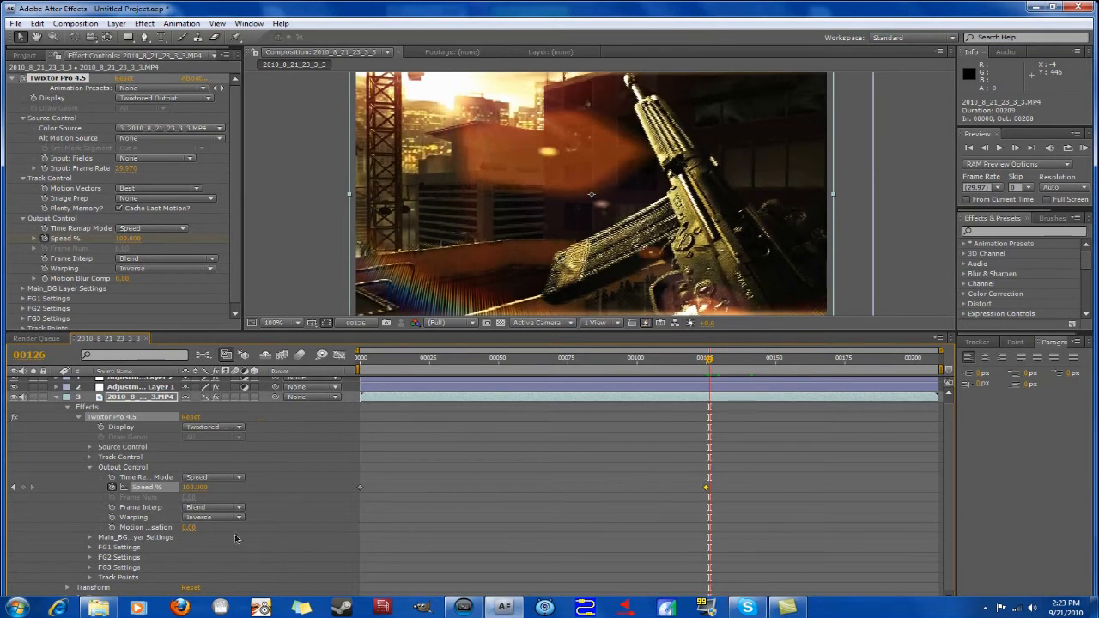
pyautogui.click(194, 487)
pyautogui.write('40')
pyautogui.press('Return')
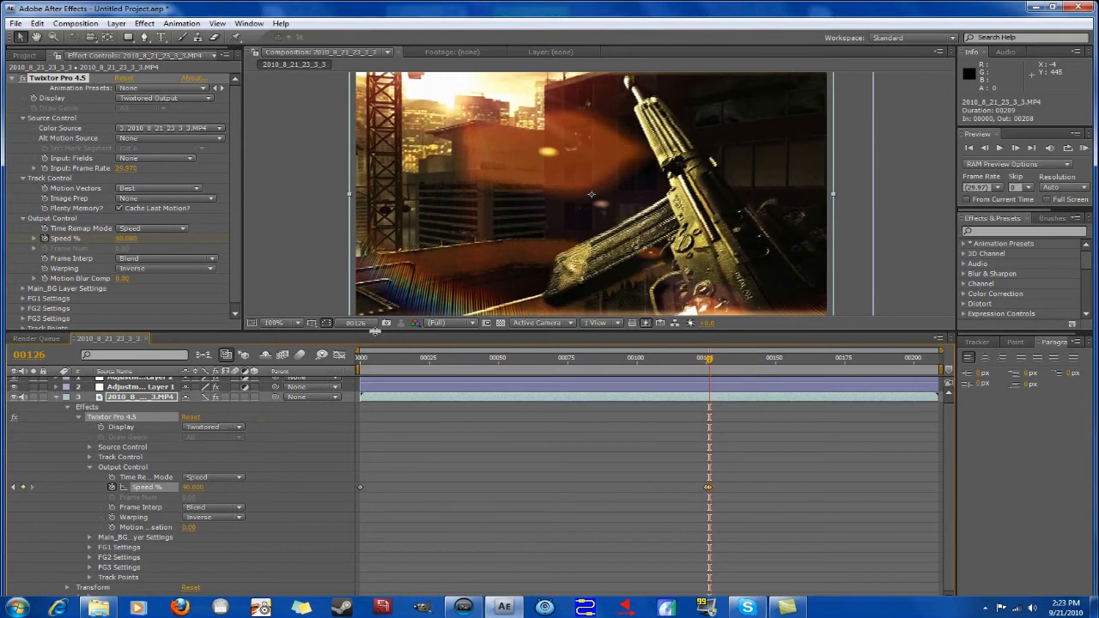
# Step: Add a Twixtor Speed % keyframe with the same speed at frame 196 and set Speed % to 100 at frame 197
pyautogui.press('space')
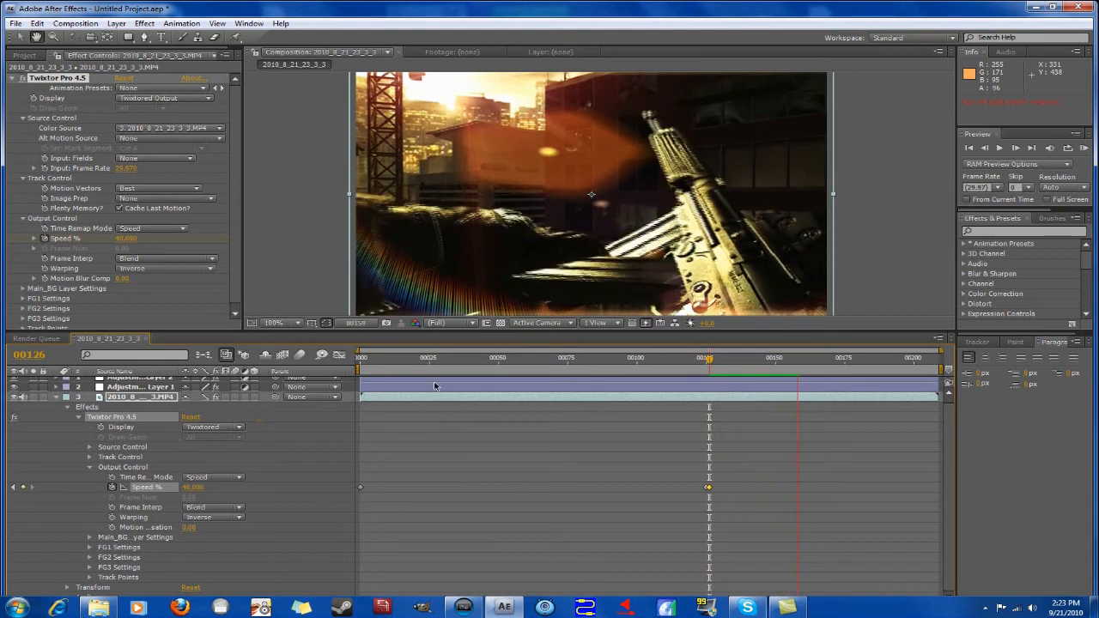
pyautogui.click(898, 364)
pyautogui.click(904, 368)
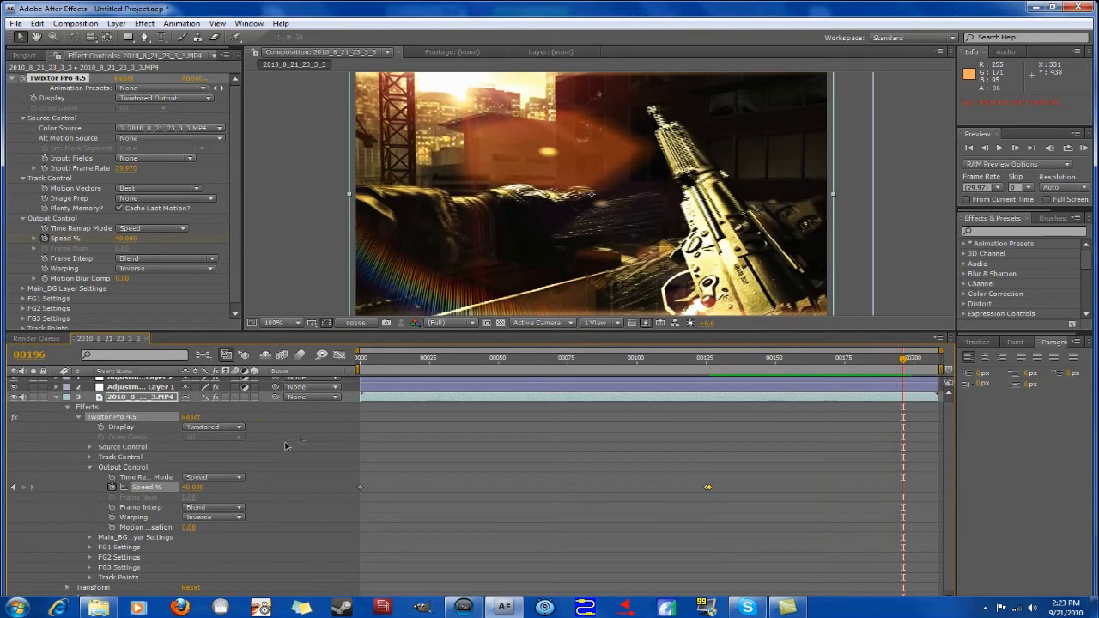
pyautogui.click(23, 488)
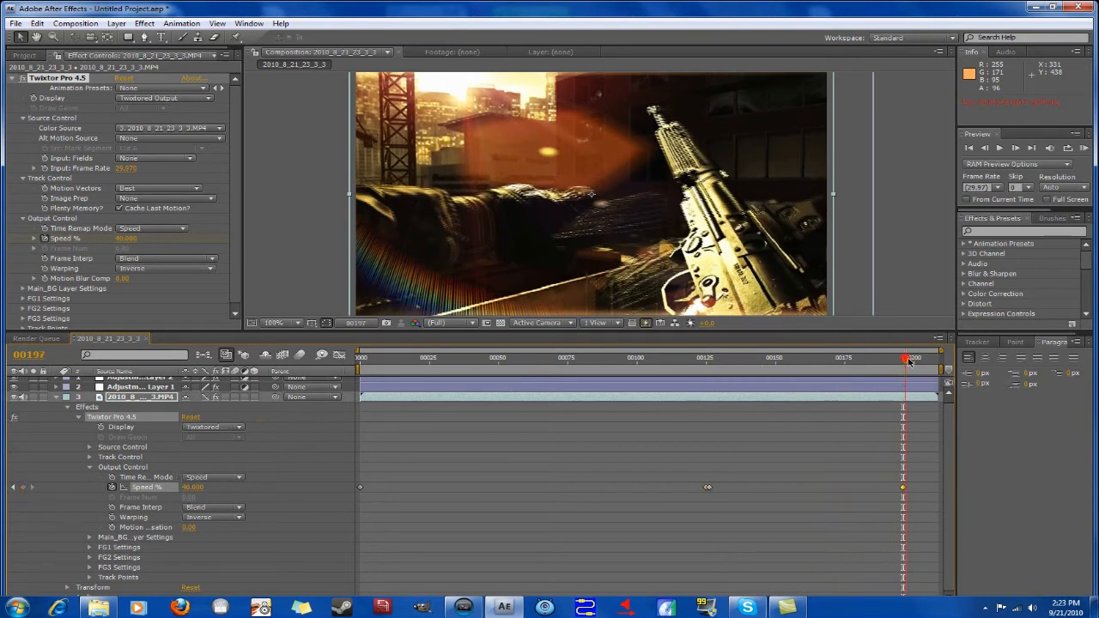
pyautogui.click(203, 489)
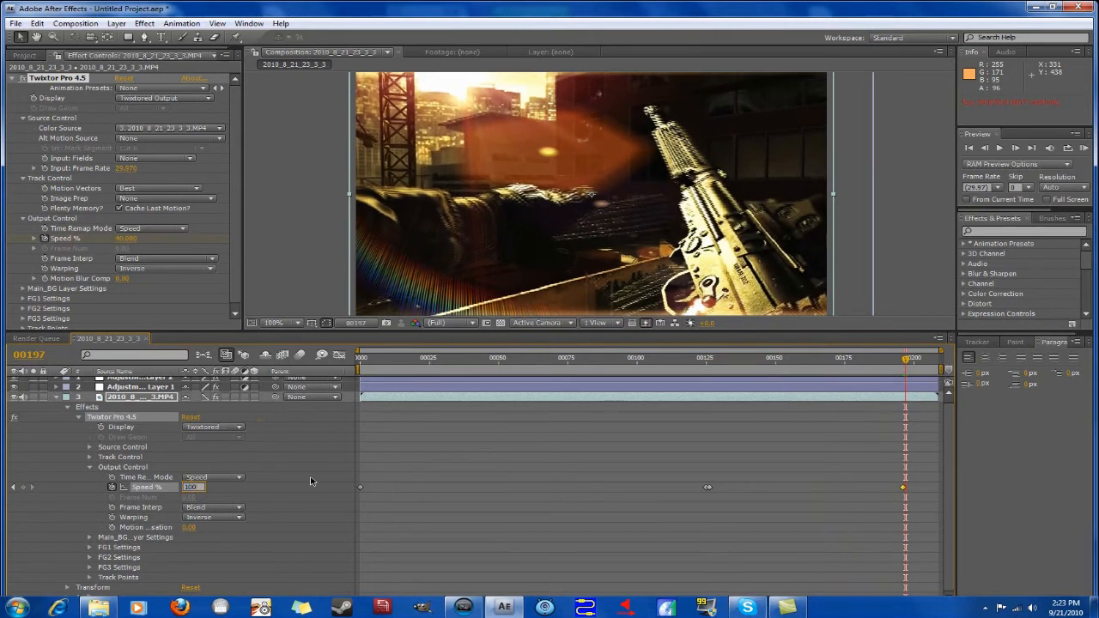
pyautogui.press('Return')
# Step: Review the speed changes along the timeline and enable time remapping on the clip layer
pyautogui.moveTo(901, 368); pyautogui.dragTo(945, 369)
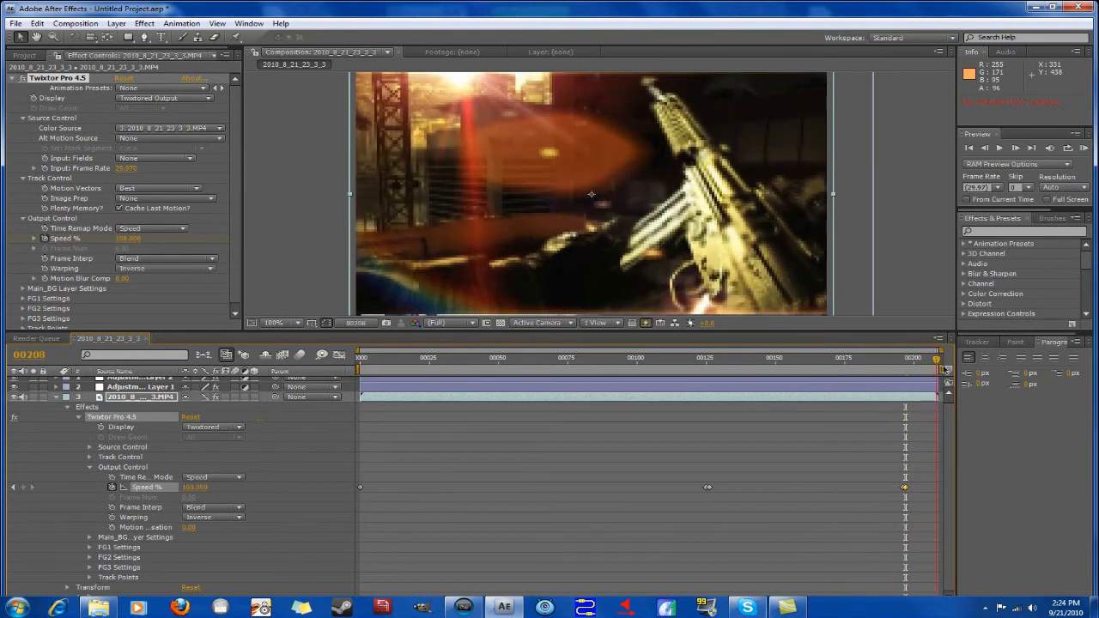
pyautogui.click(625, 360)
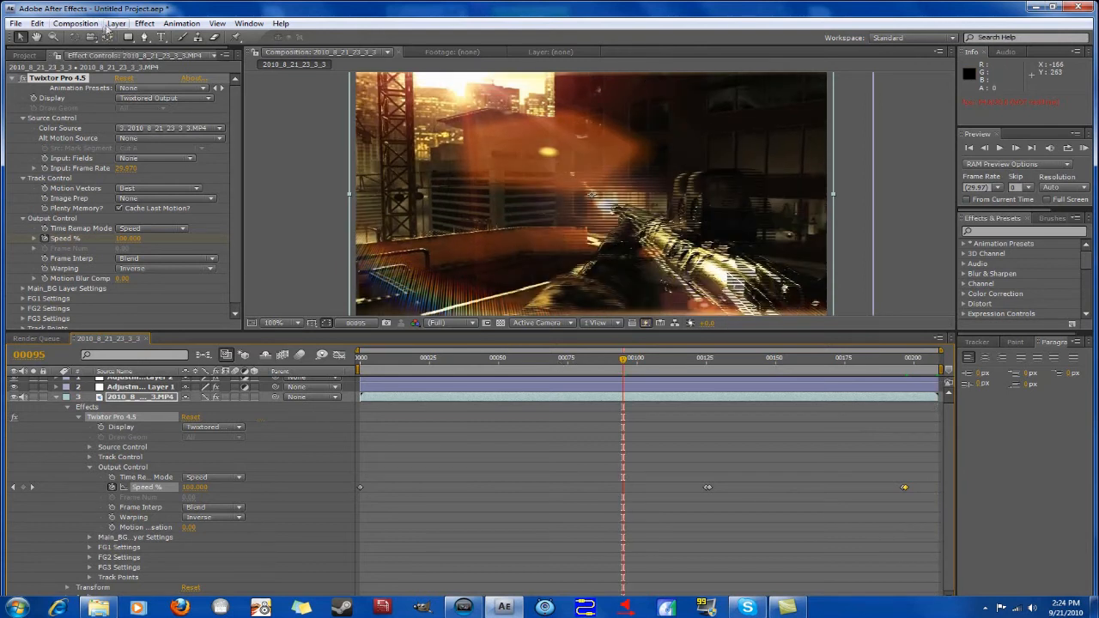
pyautogui.moveTo(412, 370); pyautogui.dragTo(836, 417)
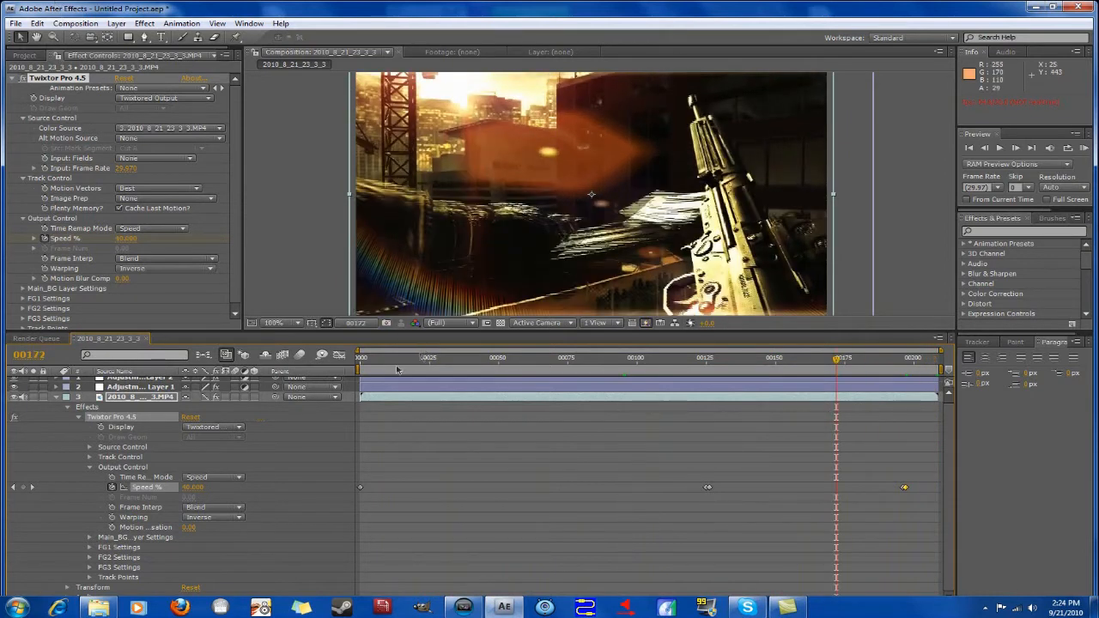
pyautogui.click(432, 359)
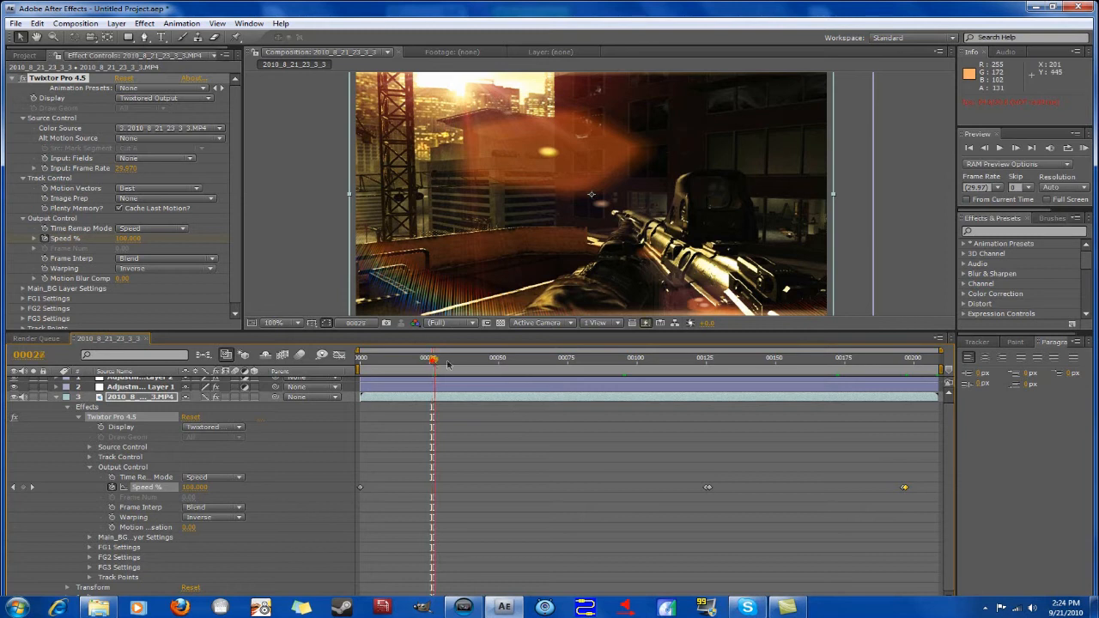
pyautogui.press('space')
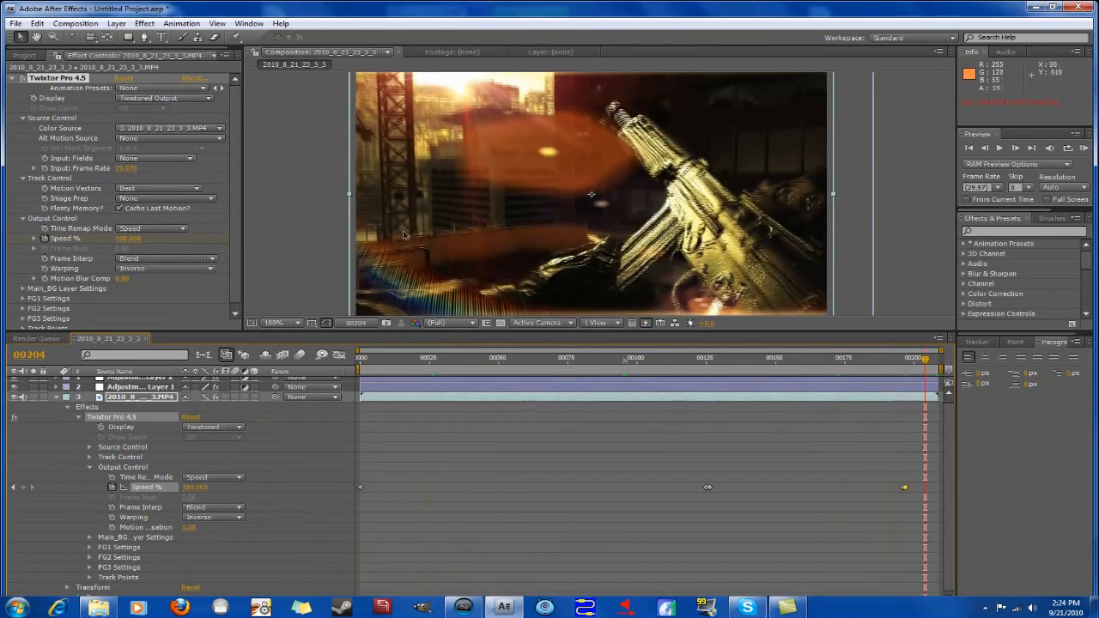
pyautogui.click(117, 24)
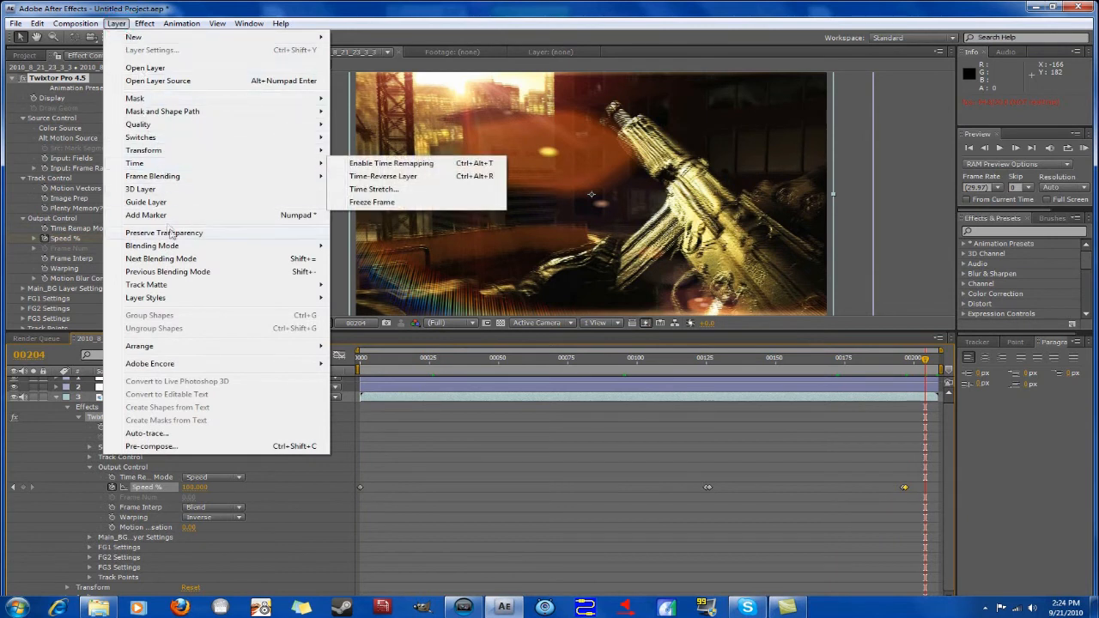
pyautogui.moveTo(155, 164)
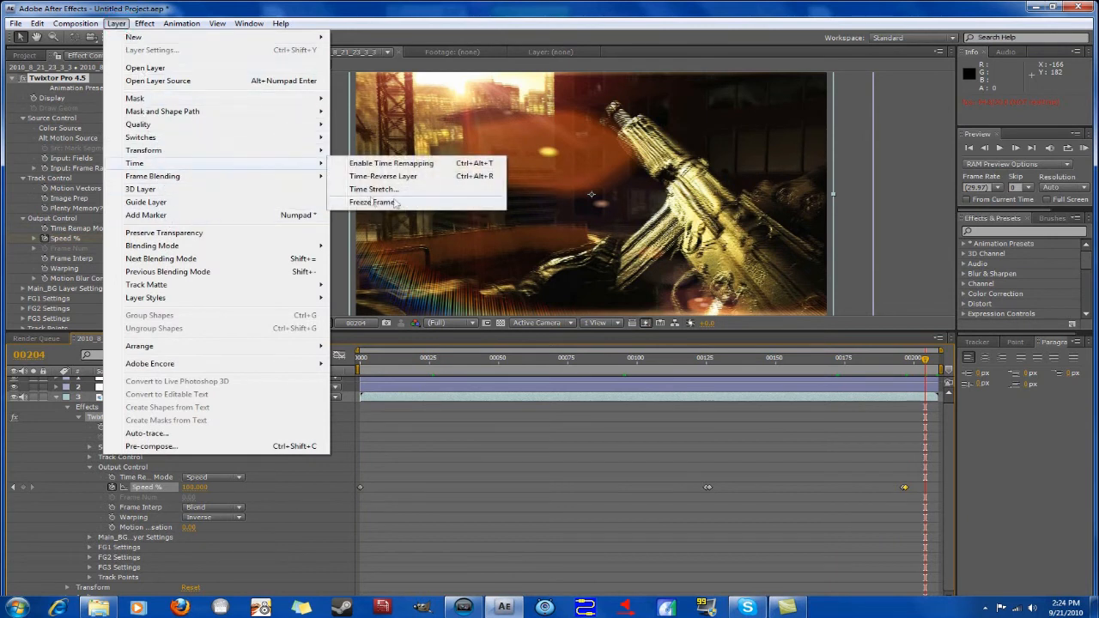
pyautogui.click(424, 164)
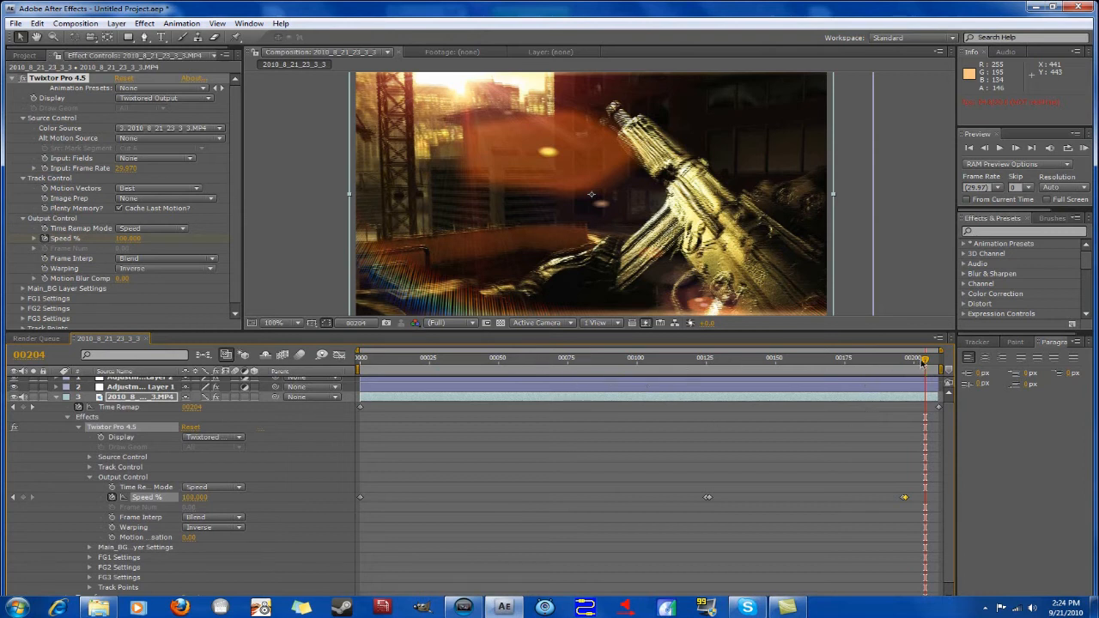
# Step: Move the clip's last Time Remap keyframe earlier, to frame 185
pyautogui.moveTo(930, 361); pyautogui.dragTo(945, 365)
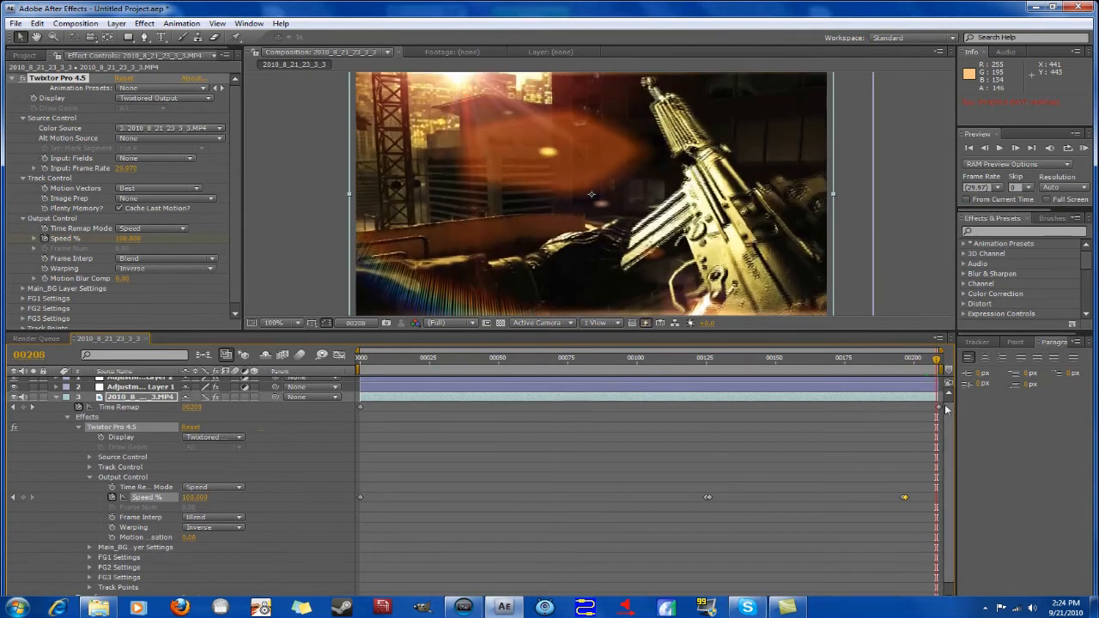
pyautogui.click(940, 407)
pyautogui.moveTo(940, 408); pyautogui.dragTo(893, 410)
pyautogui.click(875, 367)
pyautogui.click(896, 369)
pyautogui.moveTo(896, 369); pyautogui.dragTo(945, 380)
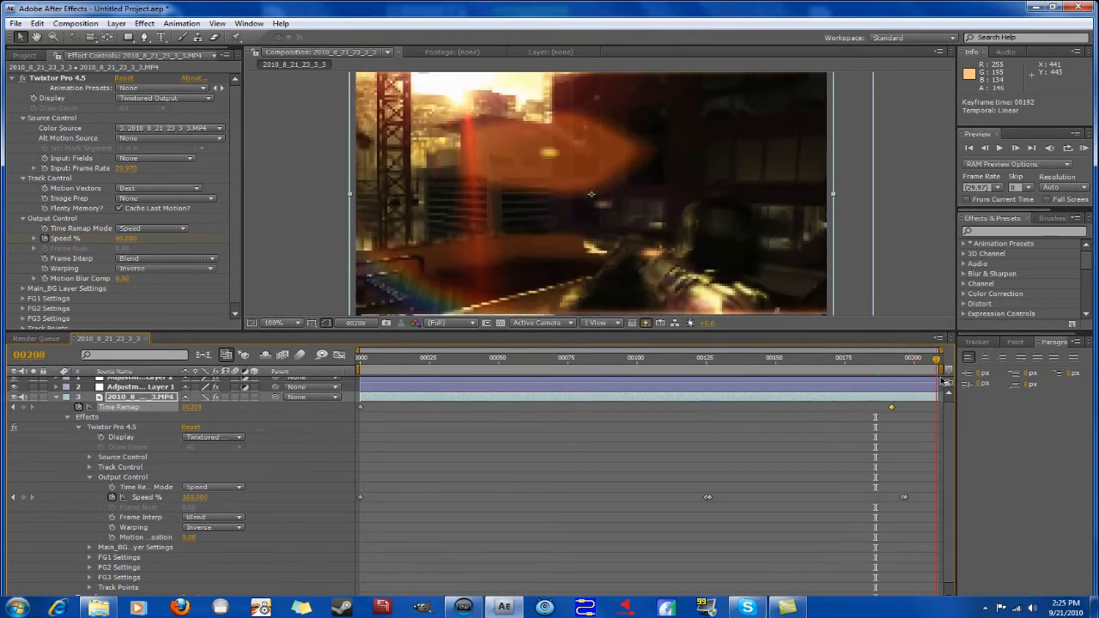
pyautogui.moveTo(888, 409)
pyautogui.mouseDown()
pyautogui.moveTo(864, 408)
pyautogui.moveTo(874, 407)
pyautogui.mouseUp()
# Step: Scrub and play back the composition to examine how the clip moves with time remapping and the Twixtor speed keyframes
pyautogui.moveTo(856, 358); pyautogui.dragTo(378, 378)
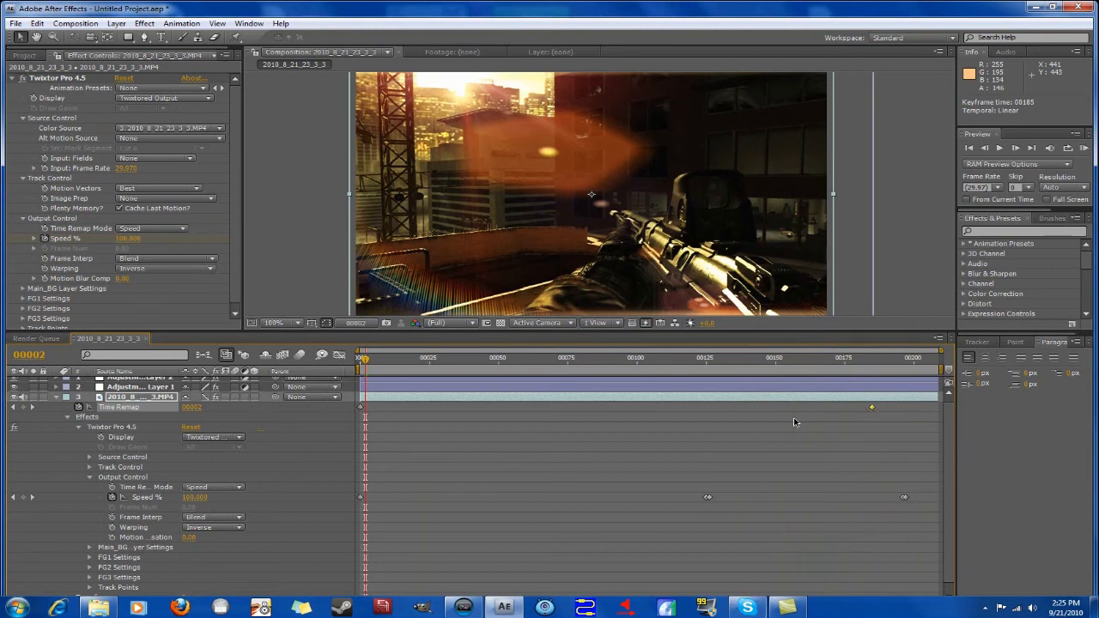
pyautogui.moveTo(367, 361); pyautogui.dragTo(230, 374)
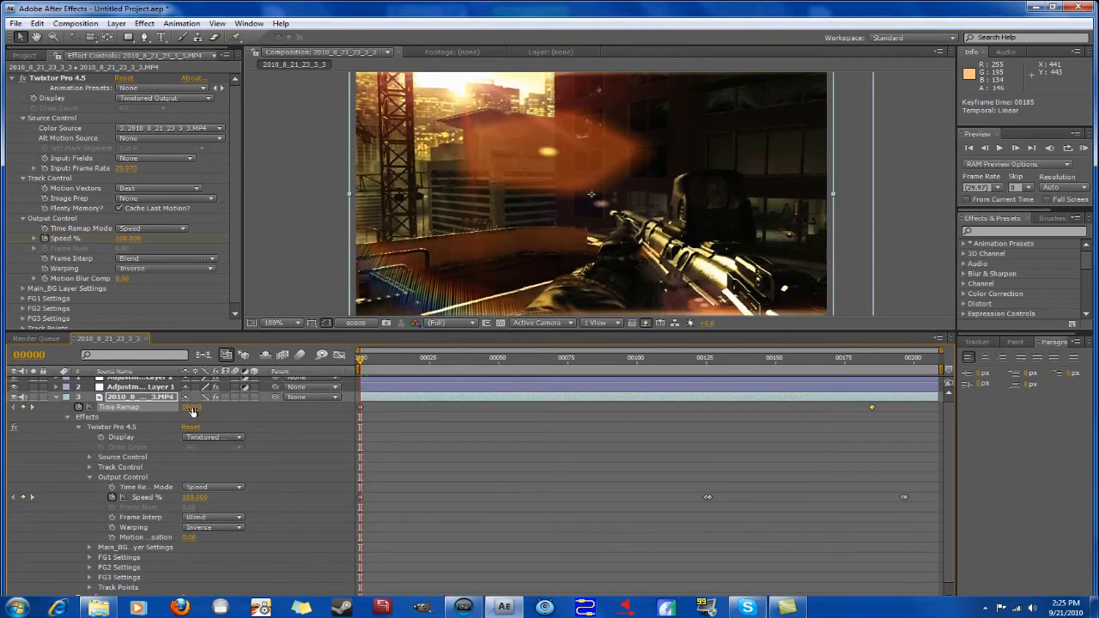
pyautogui.moveTo(362, 363); pyautogui.dragTo(478, 371)
pyautogui.moveTo(590, 377); pyautogui.dragTo(857, 390)
pyautogui.press('space')
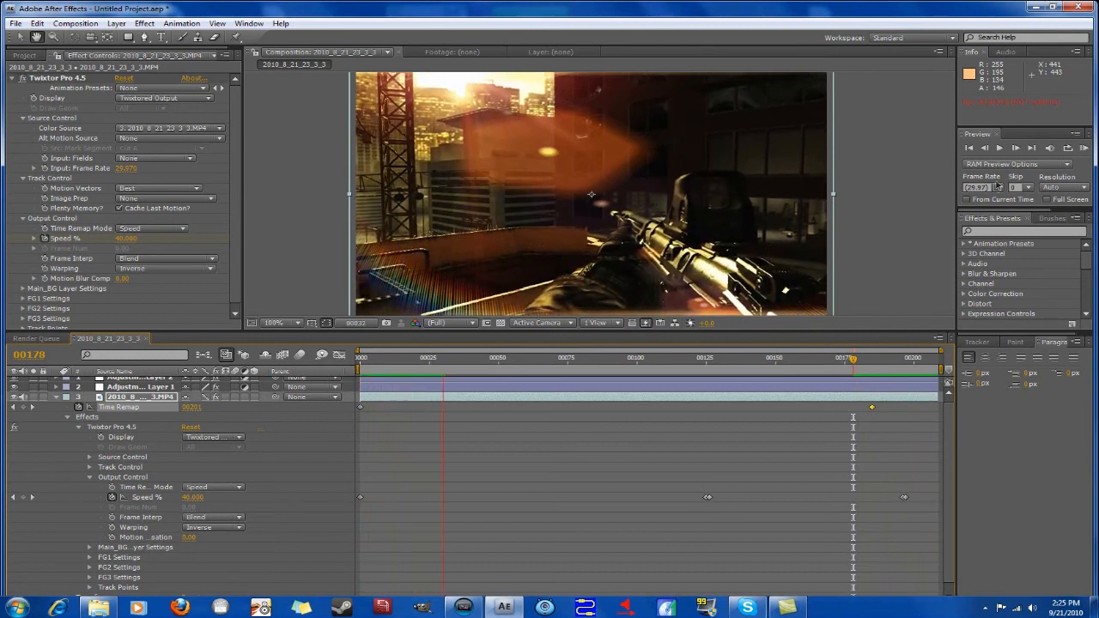
pyautogui.press('space')
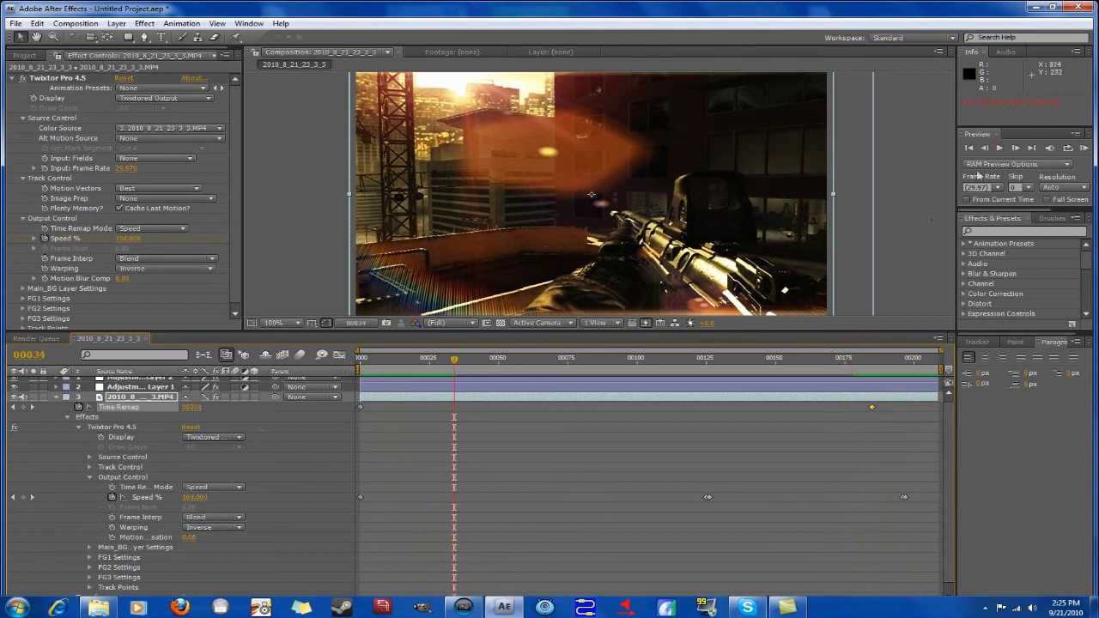
pyautogui.click(1003, 147)
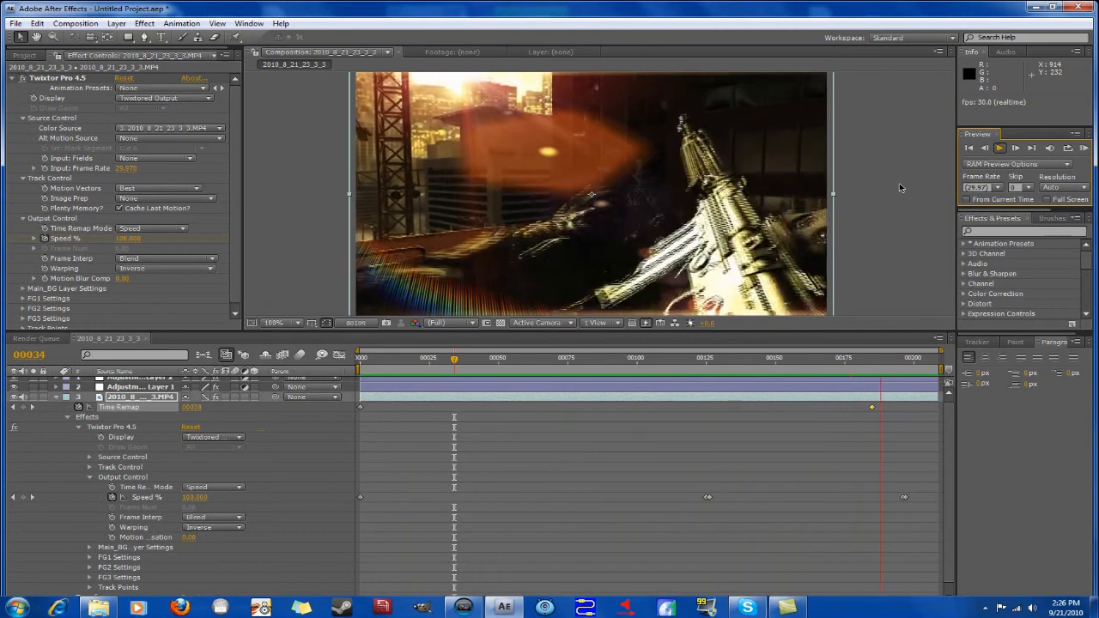
pyautogui.press('space')
pyautogui.click(708, 498)
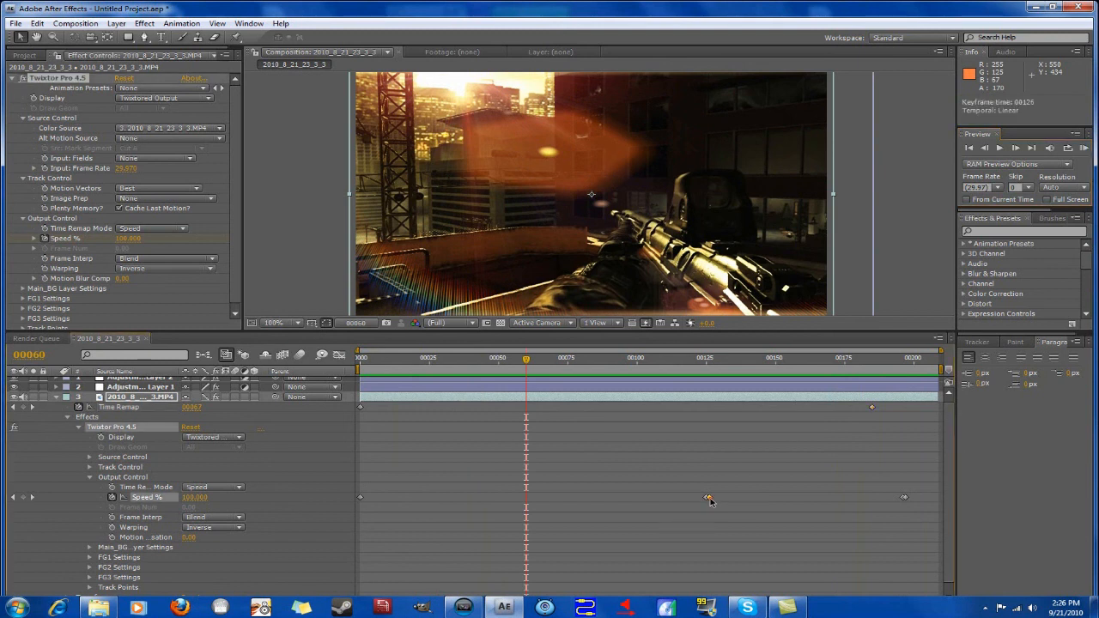
pyautogui.moveTo(527, 362); pyautogui.dragTo(344, 376)
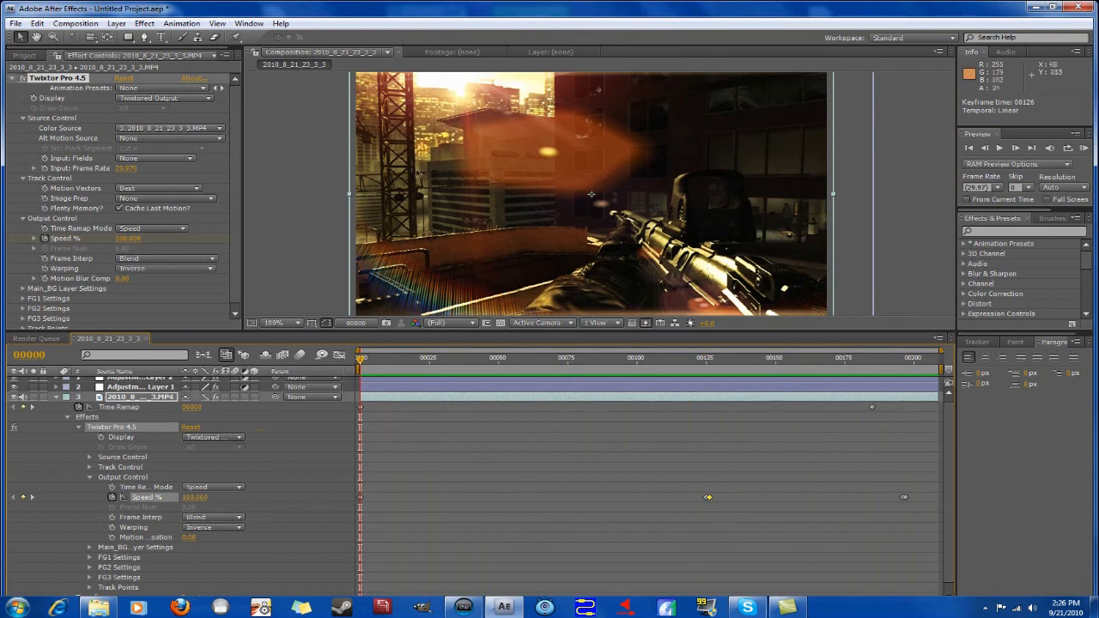
# Step: Add the composition to the render queue and go back to its timeline
pyautogui.click(73, 24)
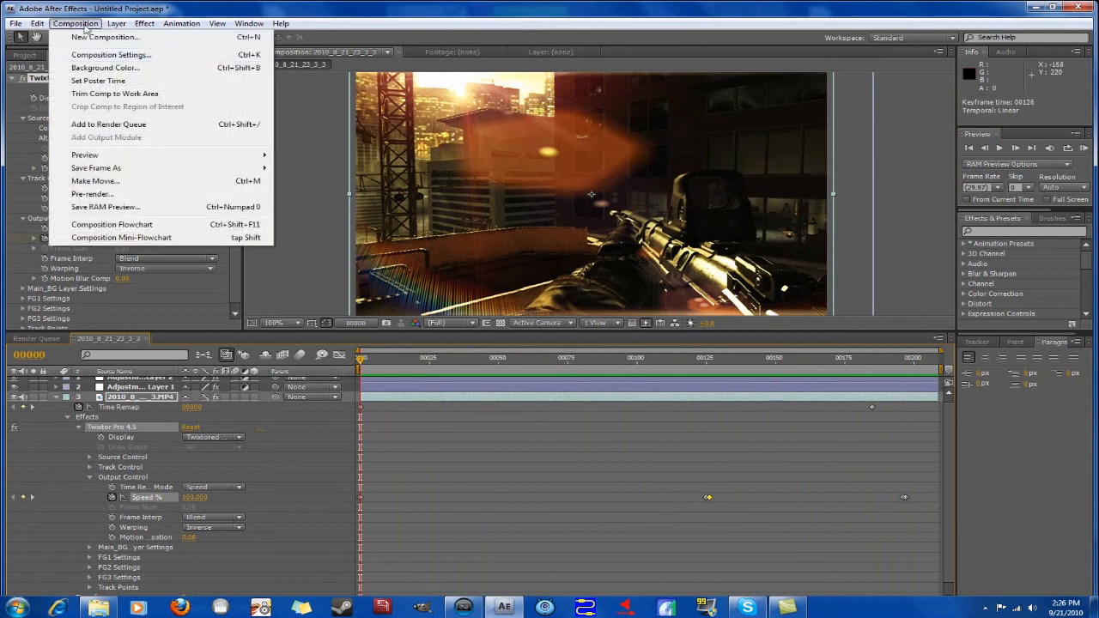
pyautogui.click(129, 125)
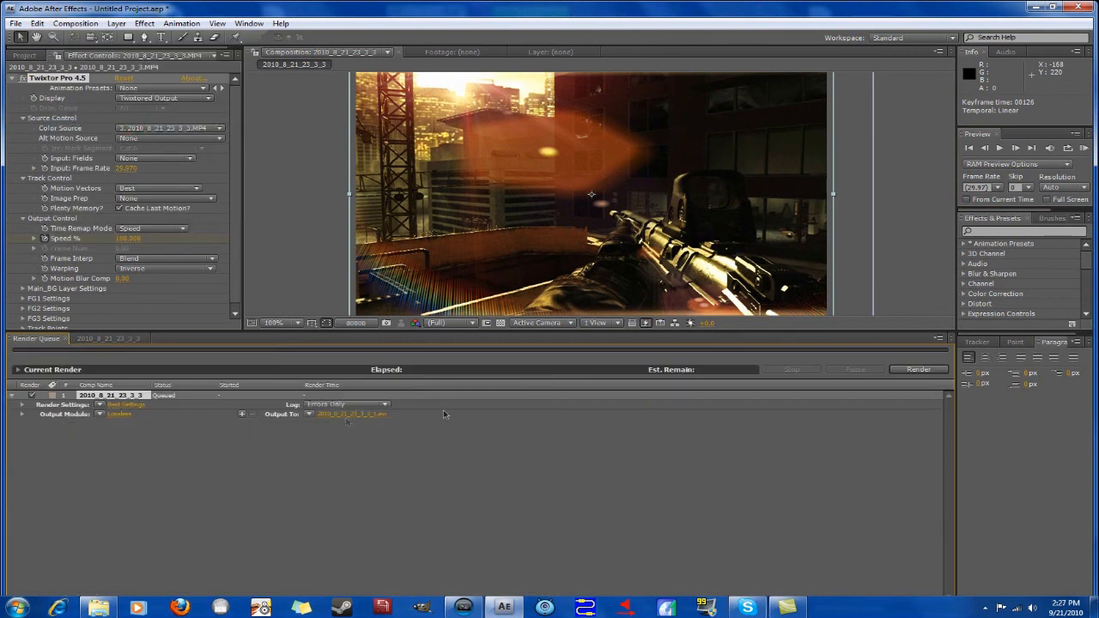
pyautogui.click(105, 340)
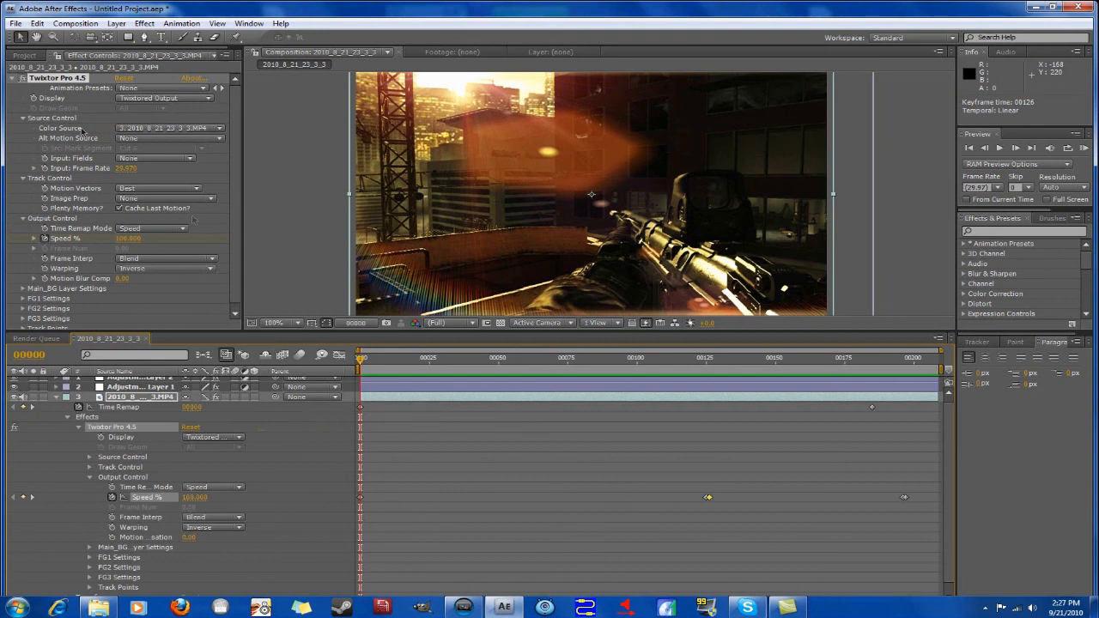
# Step: Import the gameplay clip 2010_9_12_21_55_32 from the Desktop into the project as footage
pyautogui.click(25, 56)
pyautogui.doubleClick(99, 229)
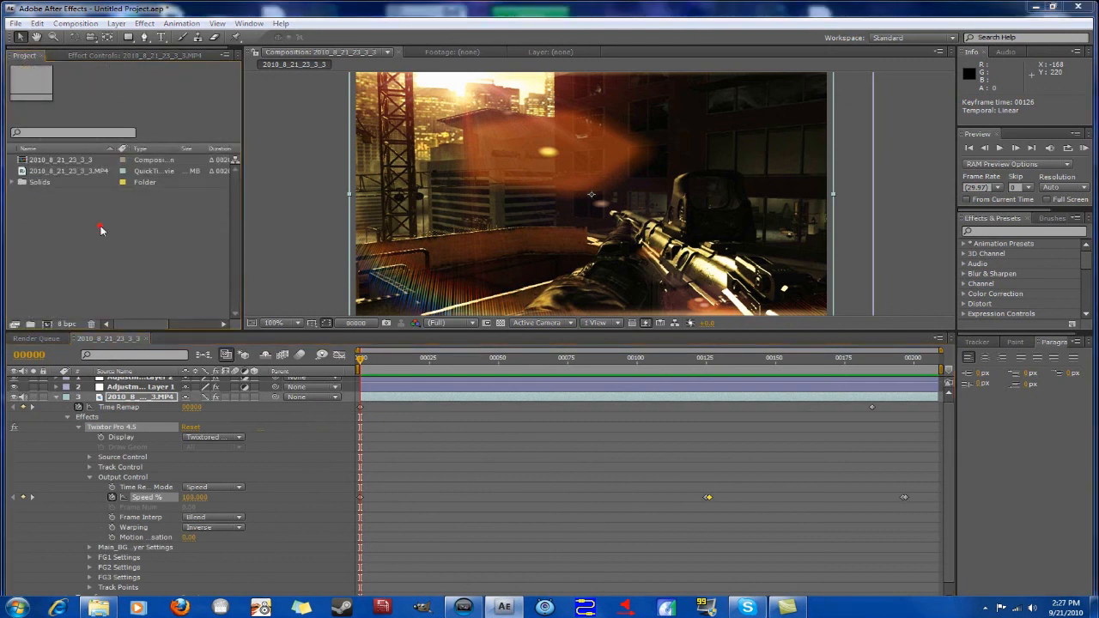
pyautogui.scroll(-3, 294, 221)
pyautogui.scroll(-5, 295, 221)
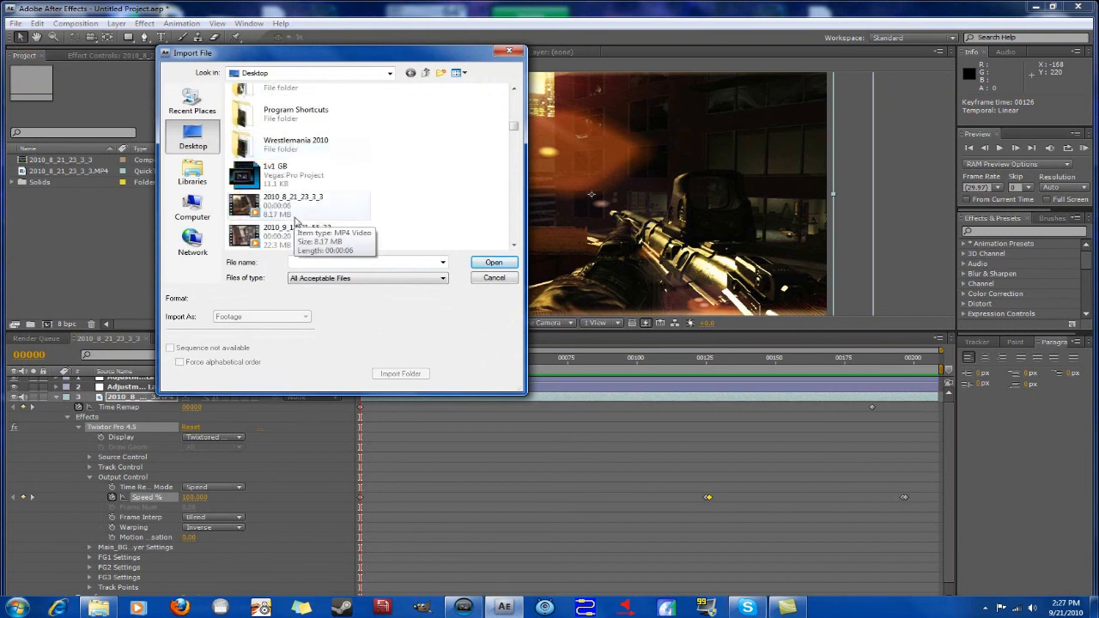
pyautogui.click(305, 241)
pyautogui.click(488, 263)
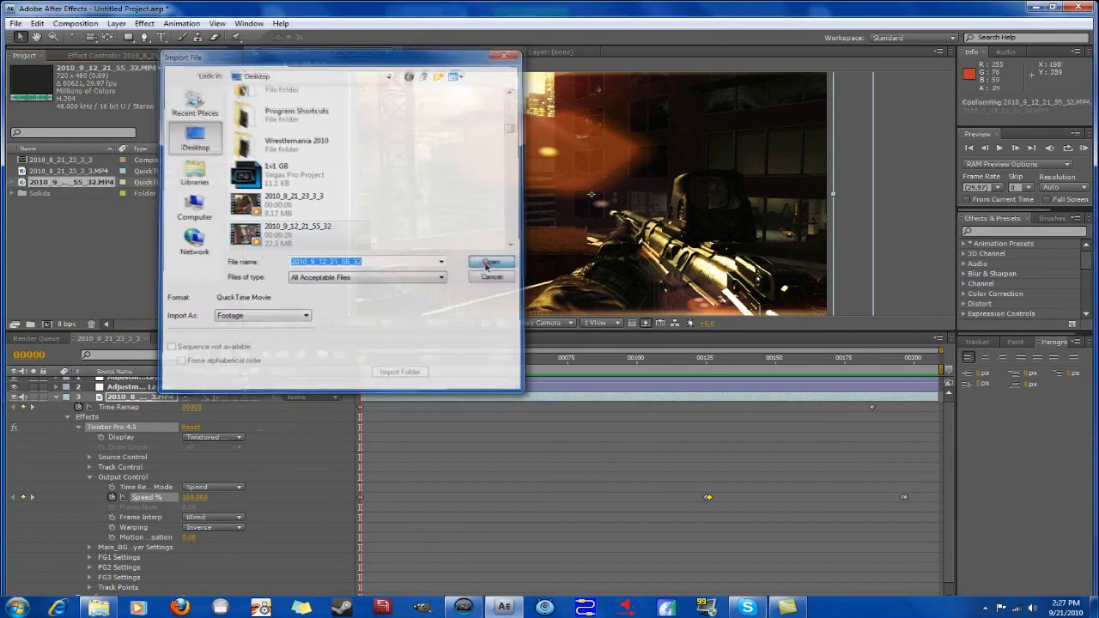